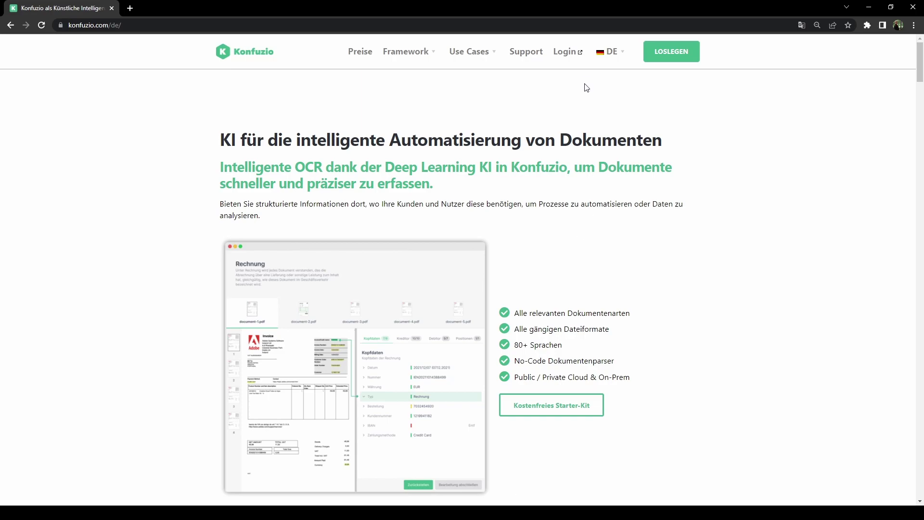
- Log into the Konfuzio web app with the account credentials to reach the demo project's Documents page
left_click(574, 56)
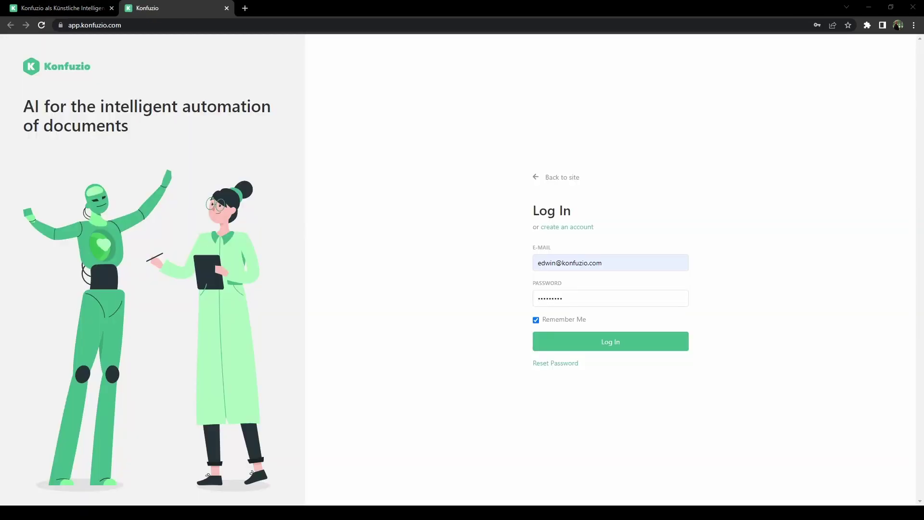
left_click(600, 343)
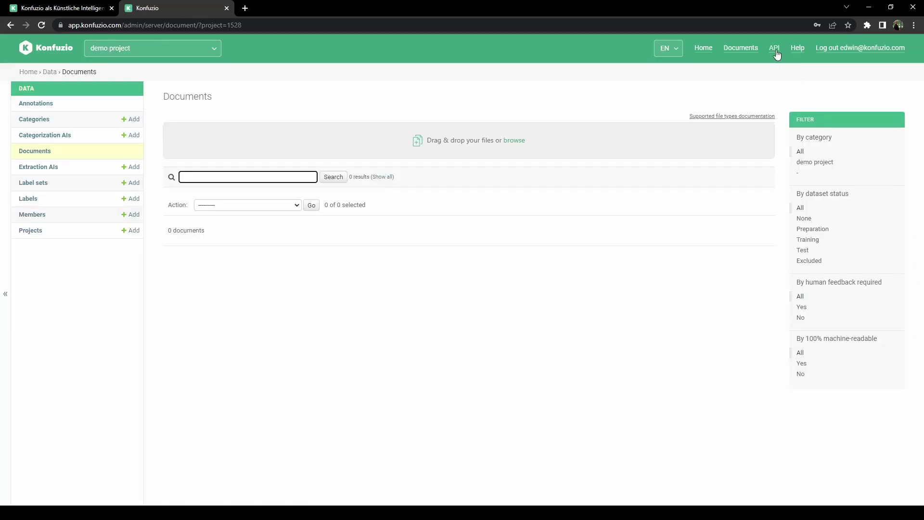
- Open the API documentation and change the address from /v2/ to /v3/ to load the v3 Swagger page
left_click(776, 52)
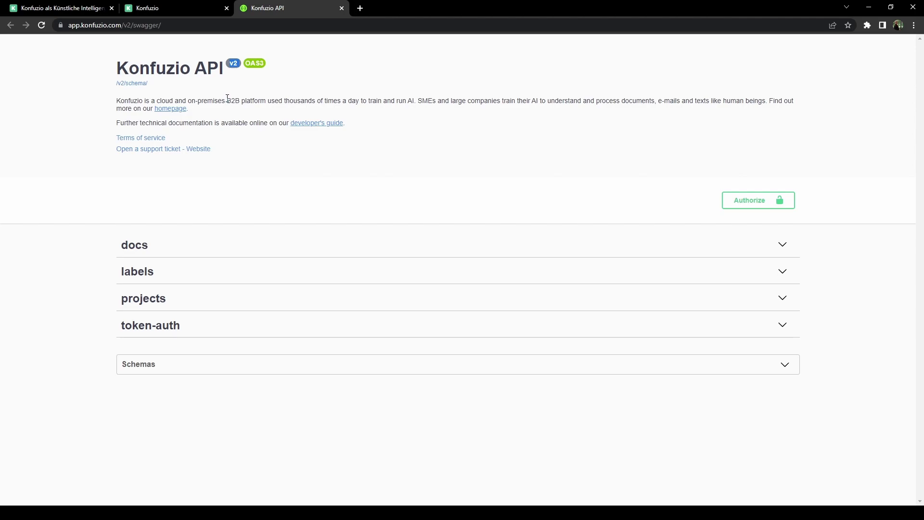
left_click(128, 25)
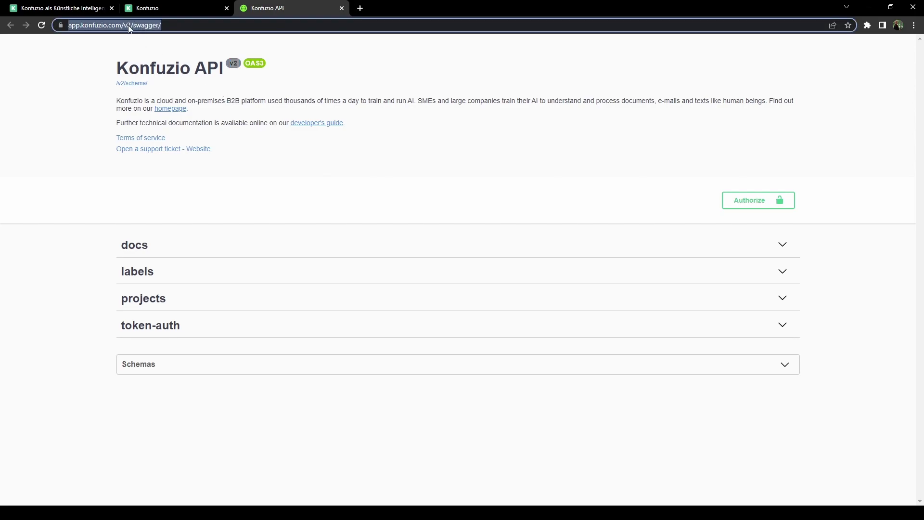
left_click(127, 24)
key("BackSpace")
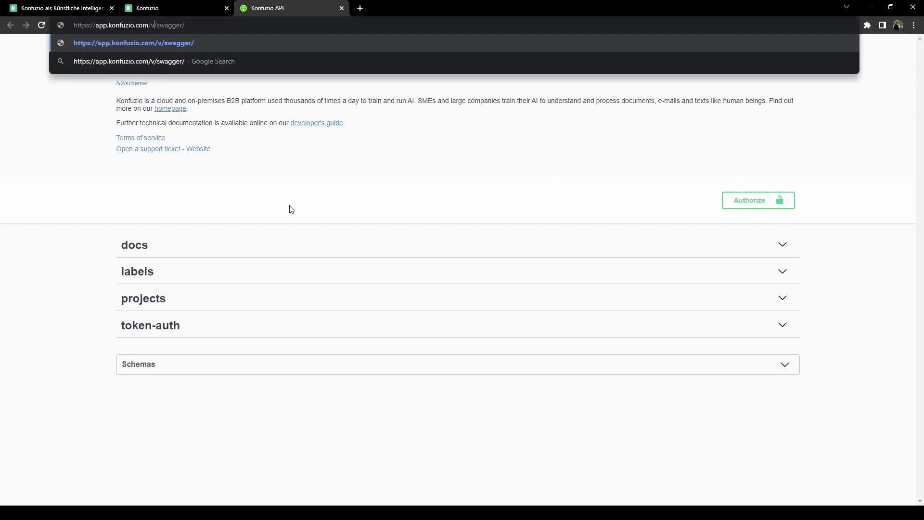
type("3")
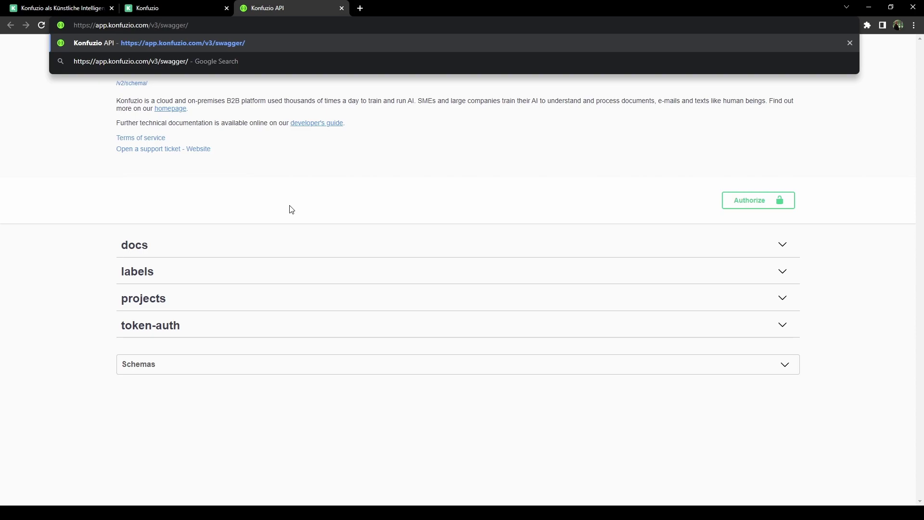
key("Return")
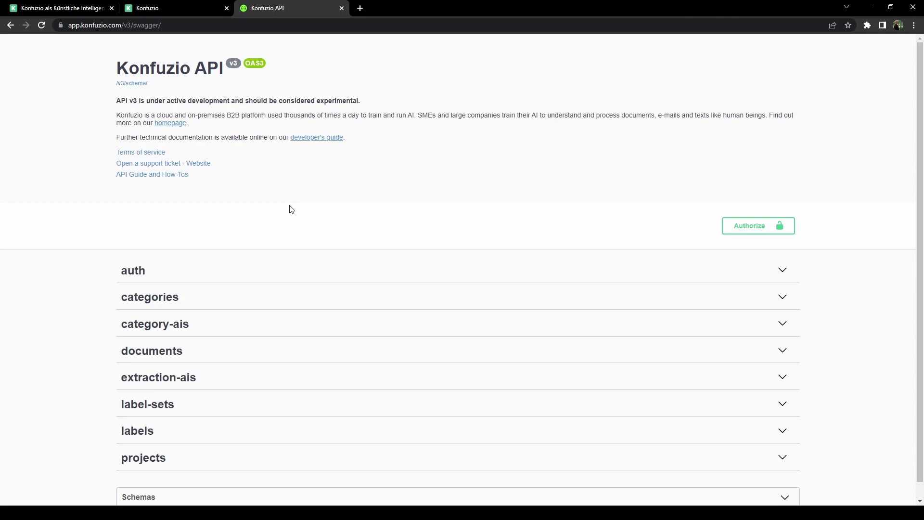
left_click(317, 138)
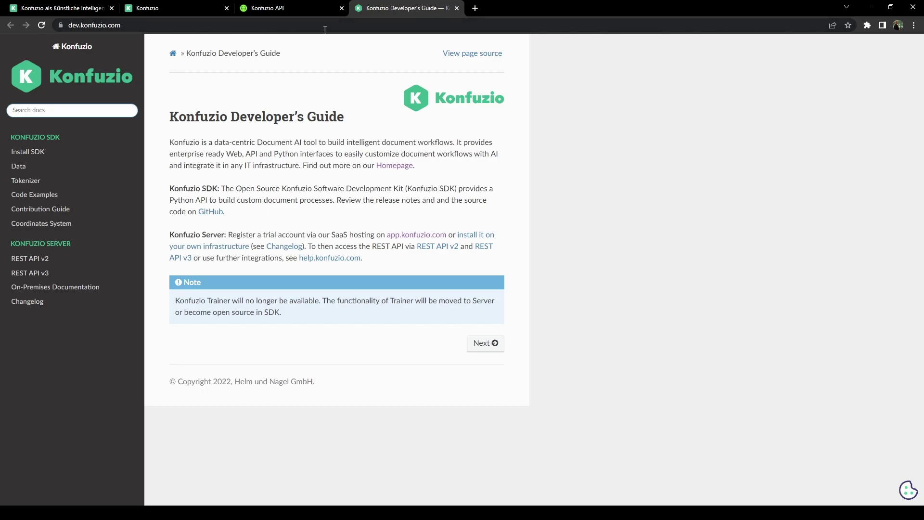
left_click(52, 274)
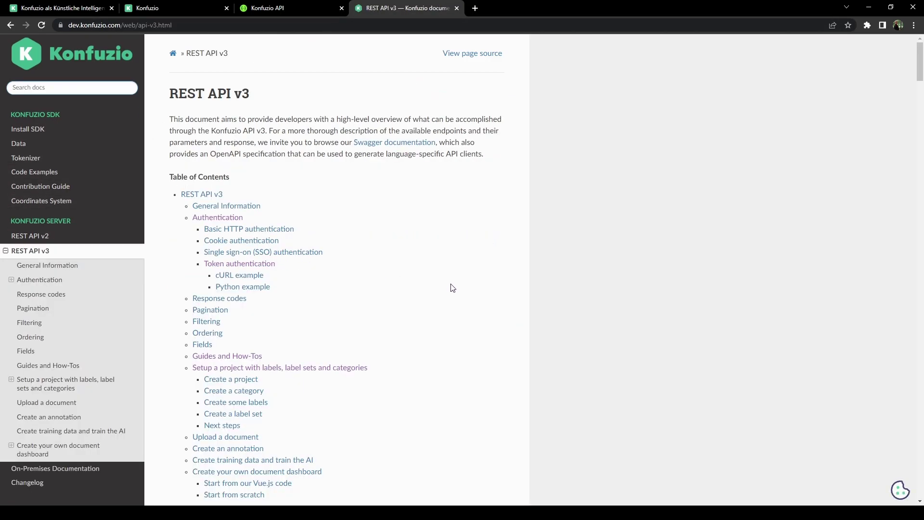
left_click_drag(922, 72, 921, 83)
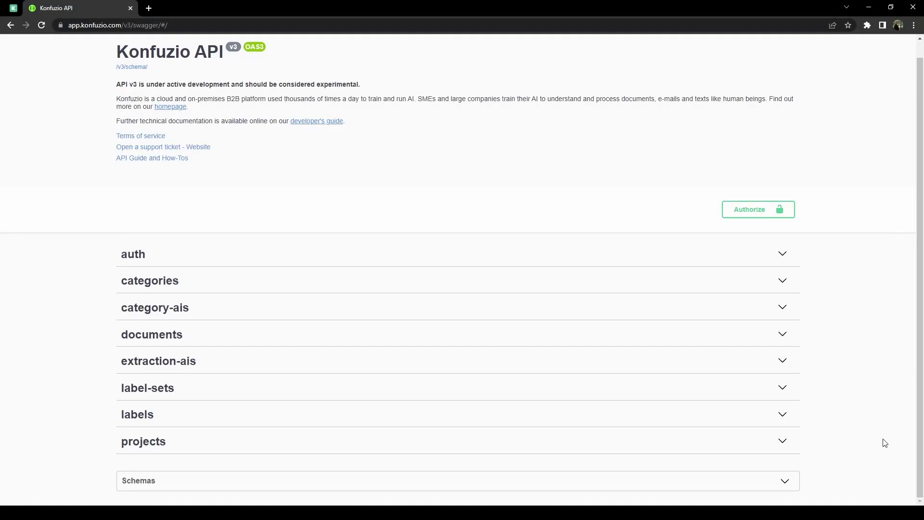
left_click(631, 259)
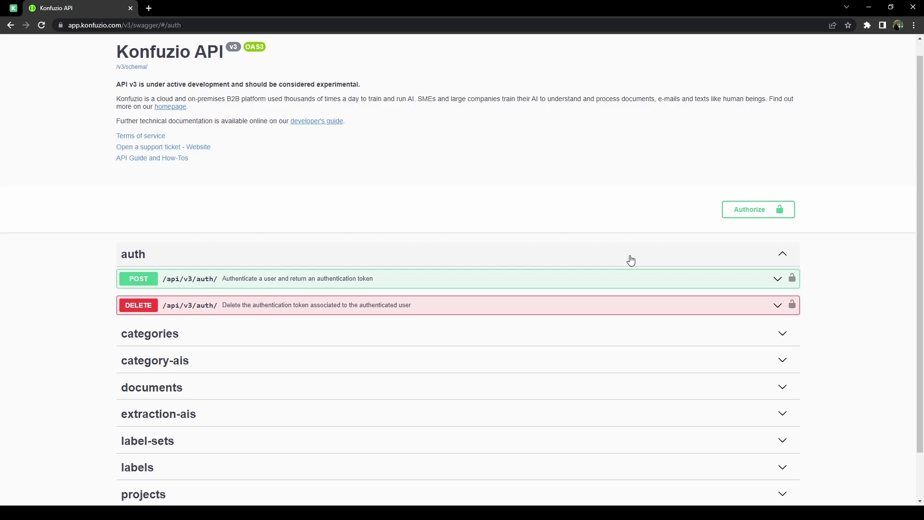
left_click(362, 289)
scroll(362, 288, "down", 4)
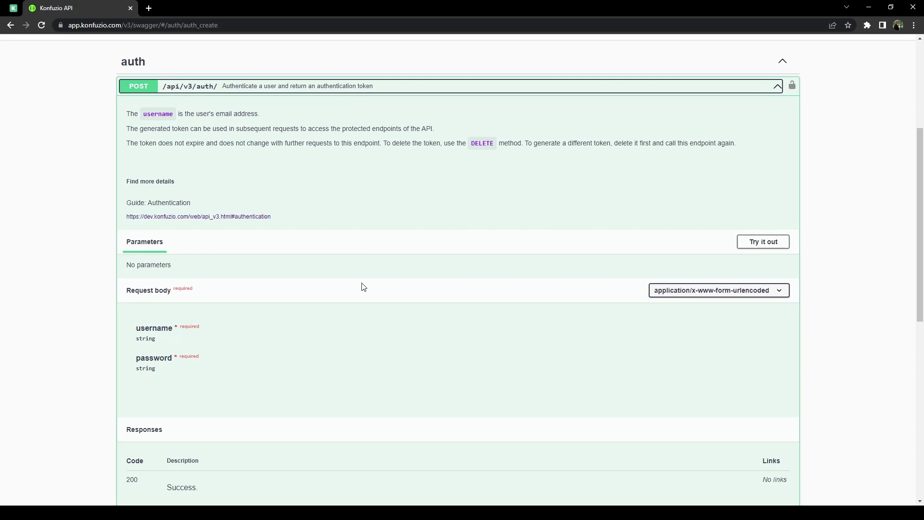
left_click(235, 217)
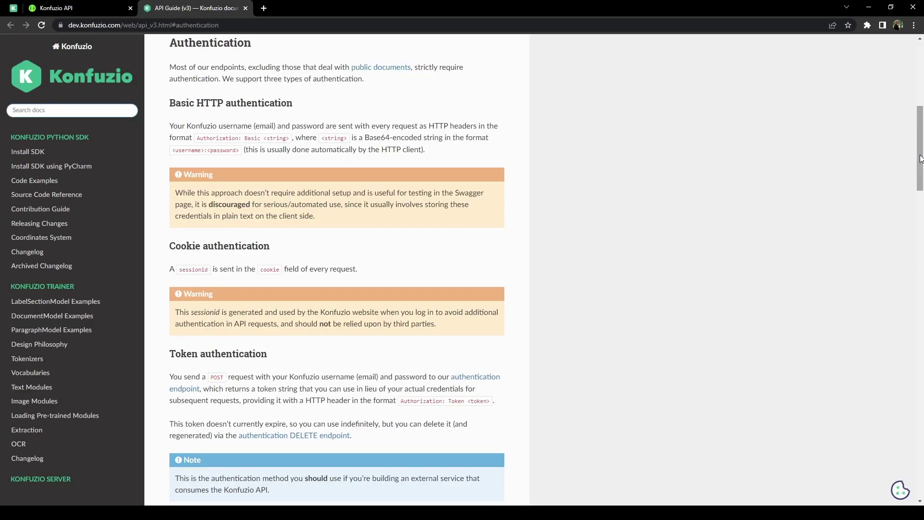
left_click_drag(920, 158, 923, 465)
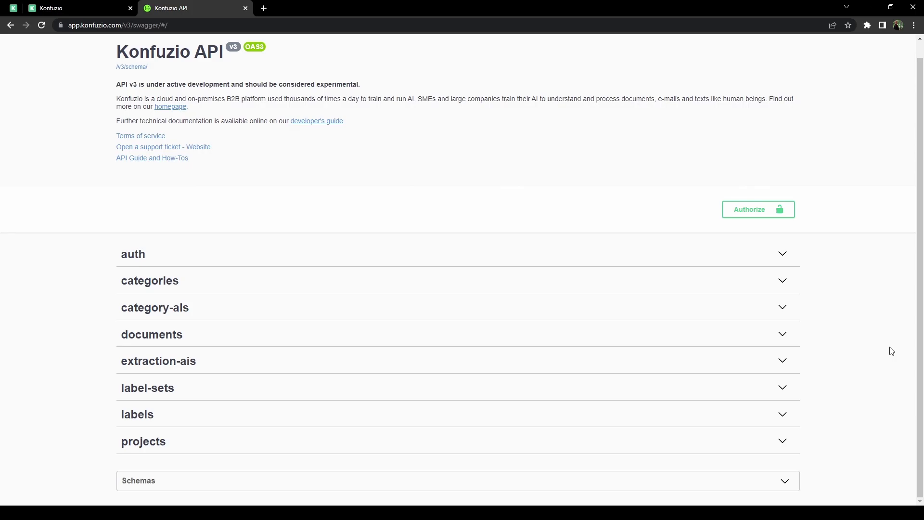
- Create a project named 'new project' through POST /api/v3/projects/
left_click(547, 443)
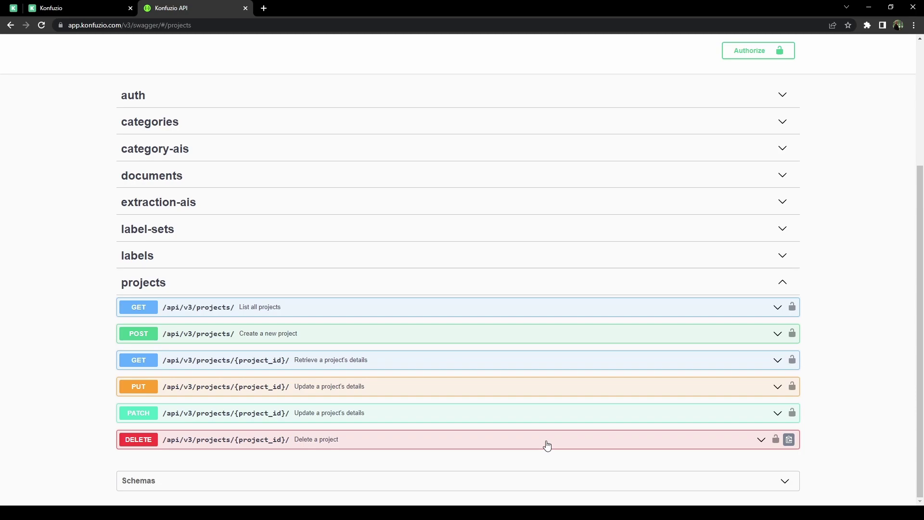
left_click(562, 342)
scroll(562, 344, "down", 4)
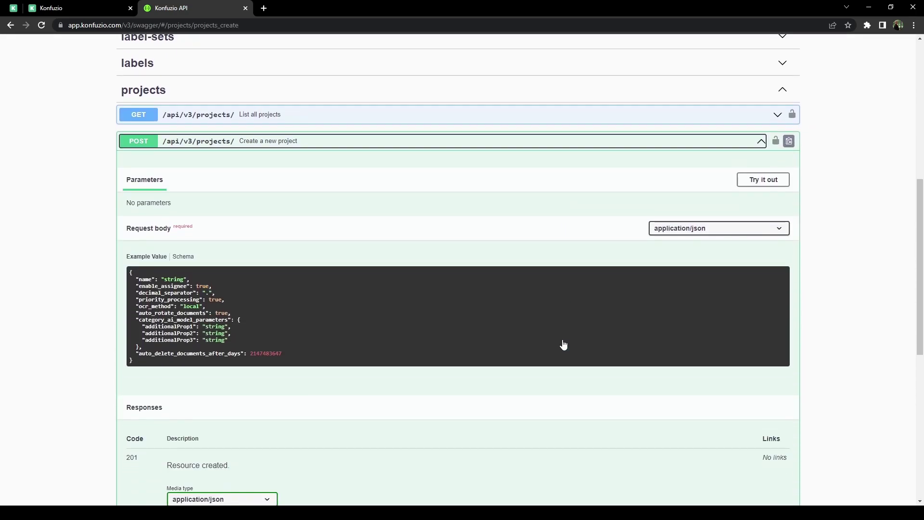
left_click(191, 260)
scroll(481, 264, "down", 2)
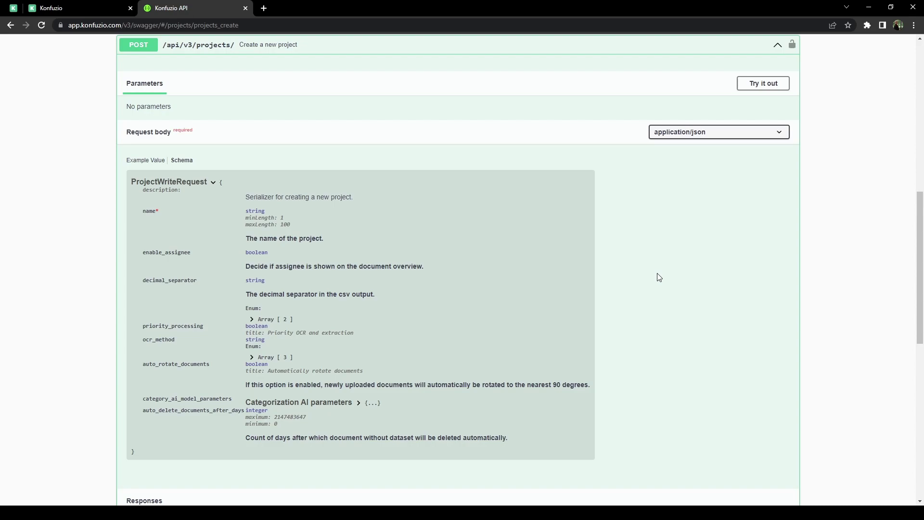
left_click(753, 88)
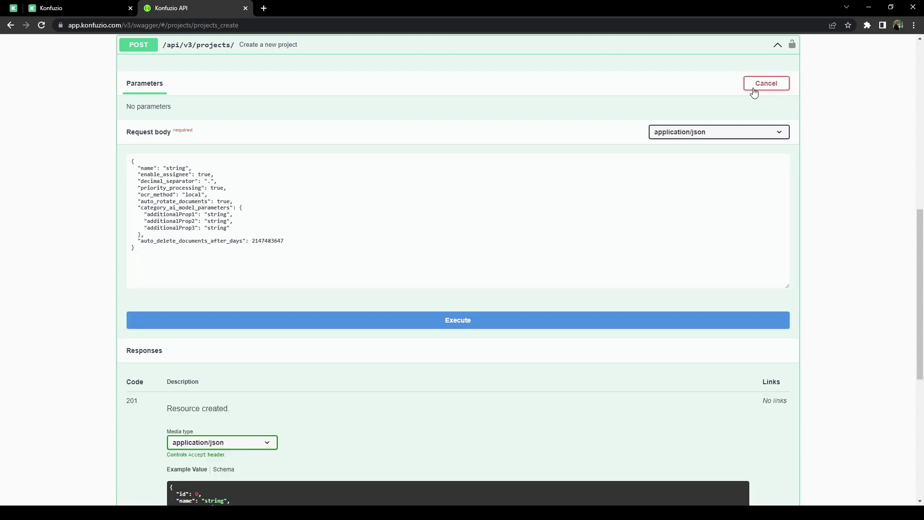
left_click(394, 198)
key("ctrl+a")
type("{   \"name\": \"new project\" }")
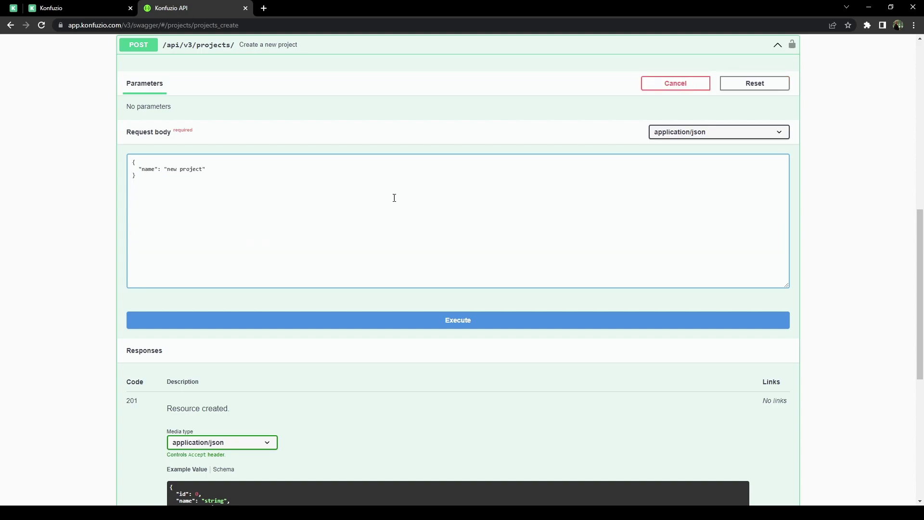
left_click(414, 314)
scroll(414, 314, "down", 5)
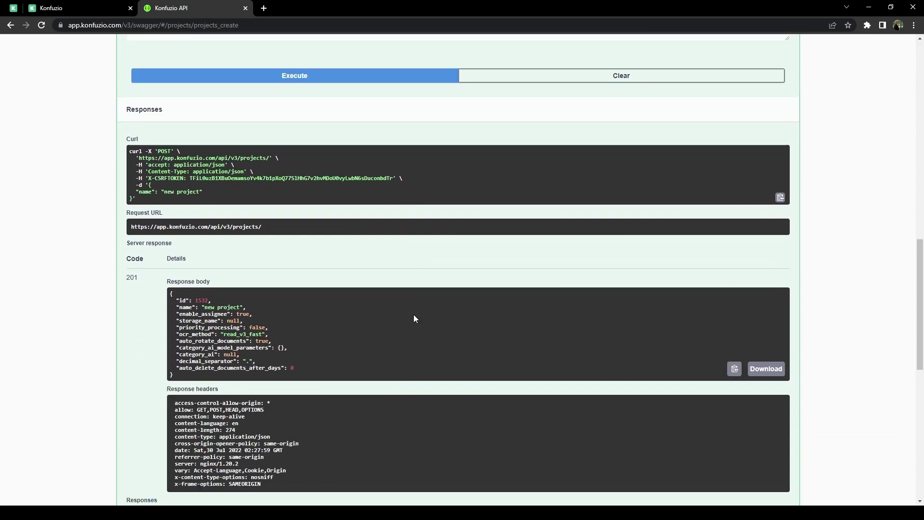
scroll(414, 316, "down", 1)
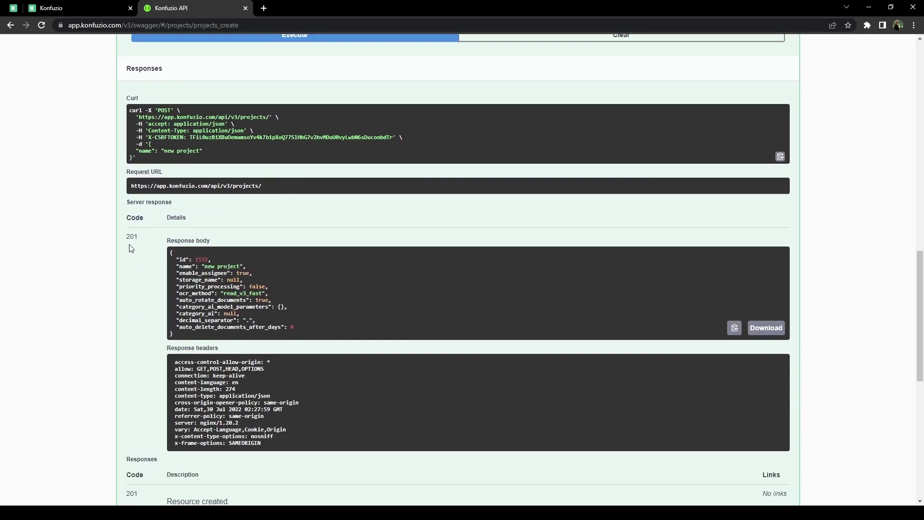
- Retrieve the details of the new project 1532 through GET /projects/{project_id}/
double_click(200, 259)
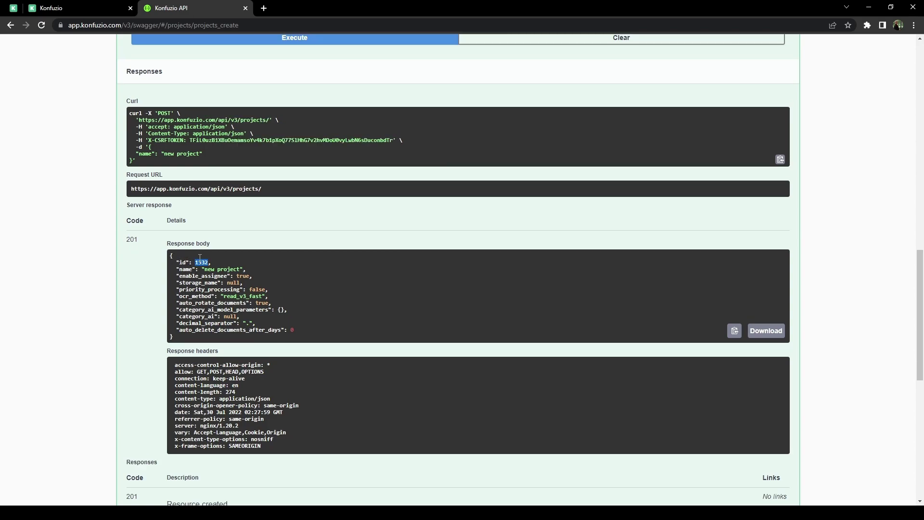
scroll(200, 259, "up", 7)
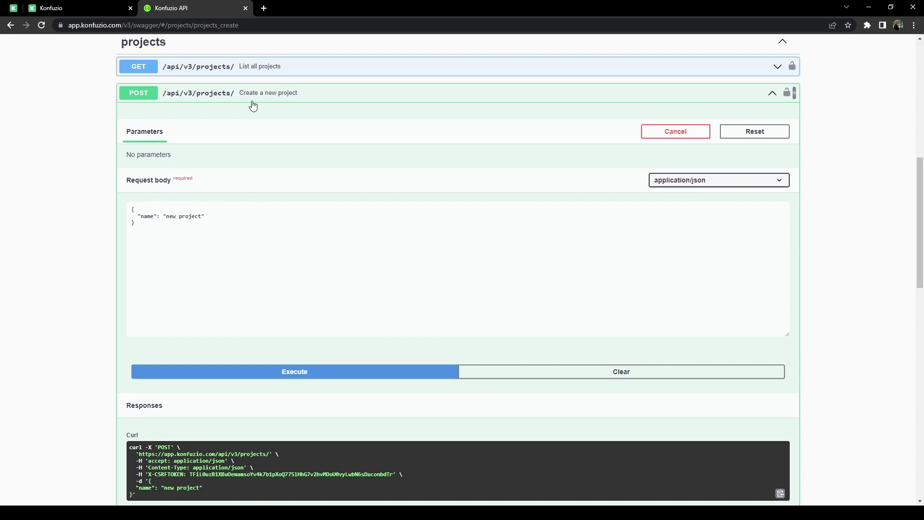
left_click(251, 97)
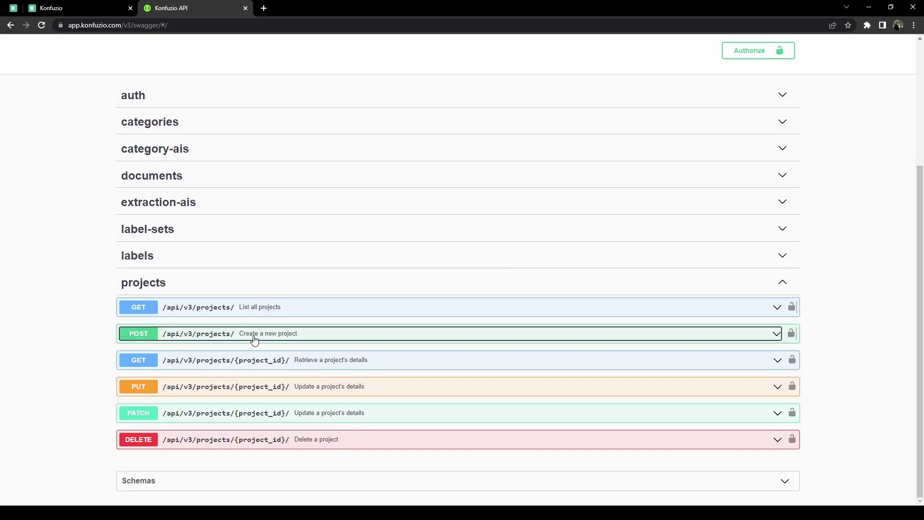
left_click(252, 361)
scroll(260, 304, "down", 4)
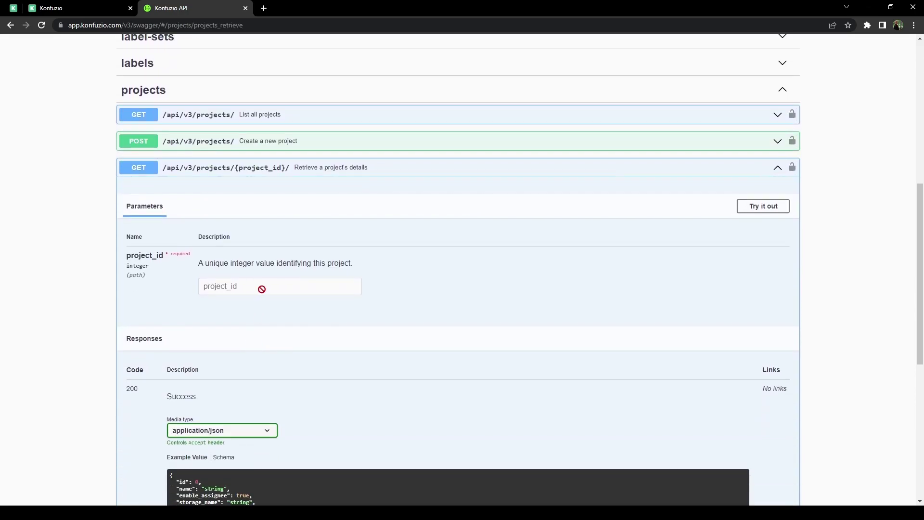
left_click(776, 208)
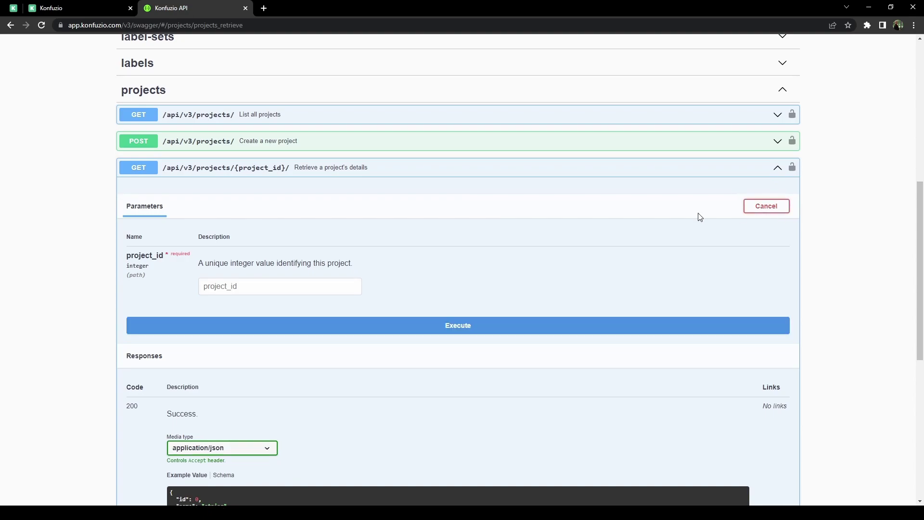
left_click(324, 285)
type("1532")
left_click(366, 332)
scroll(367, 337, "down", 6)
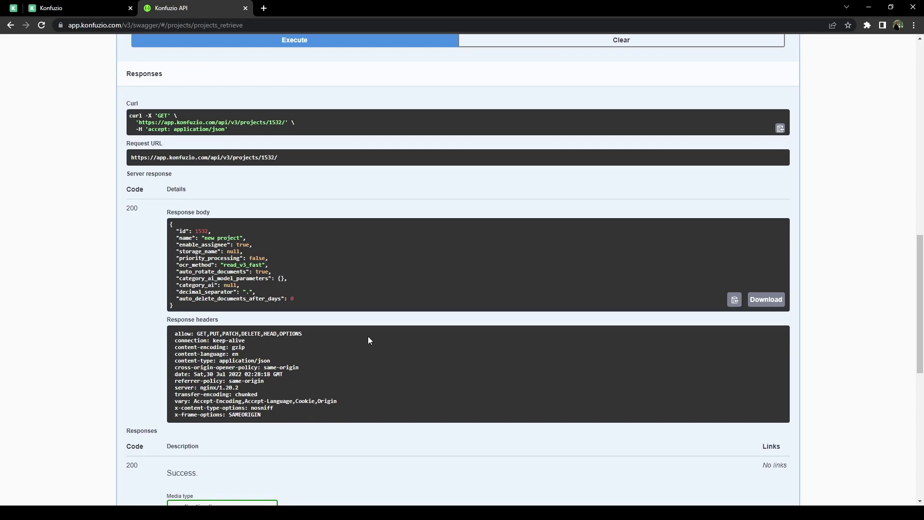
- Refresh the projects list and open project 1532's admin Categories list showing 'new project'
left_click(93, 10)
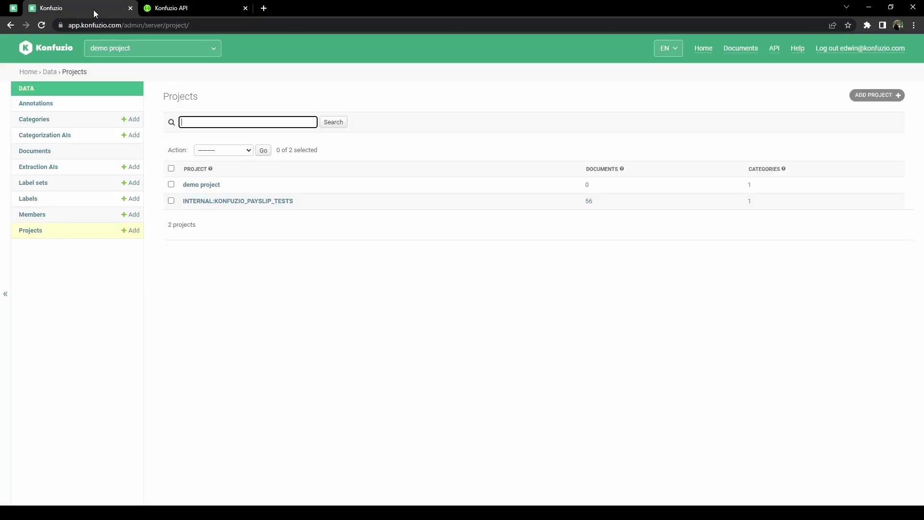
key("F5")
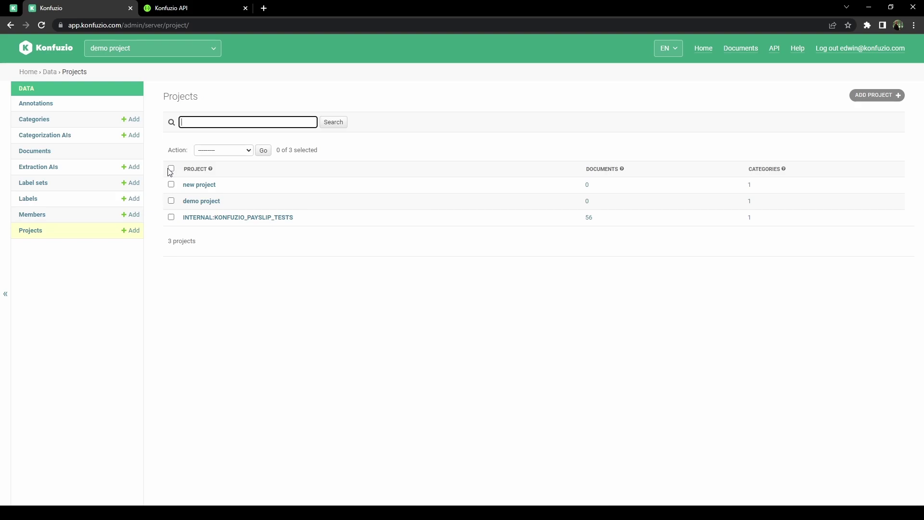
left_click(192, 185)
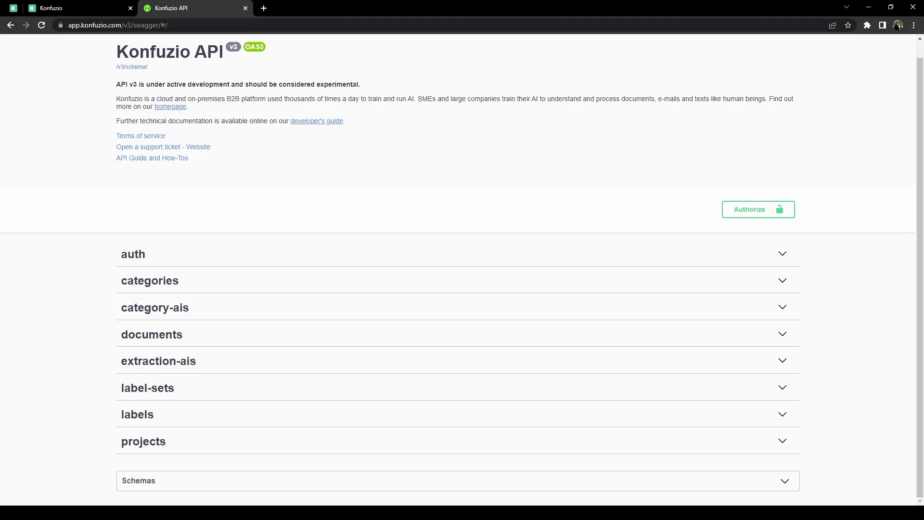
left_click(72, 8)
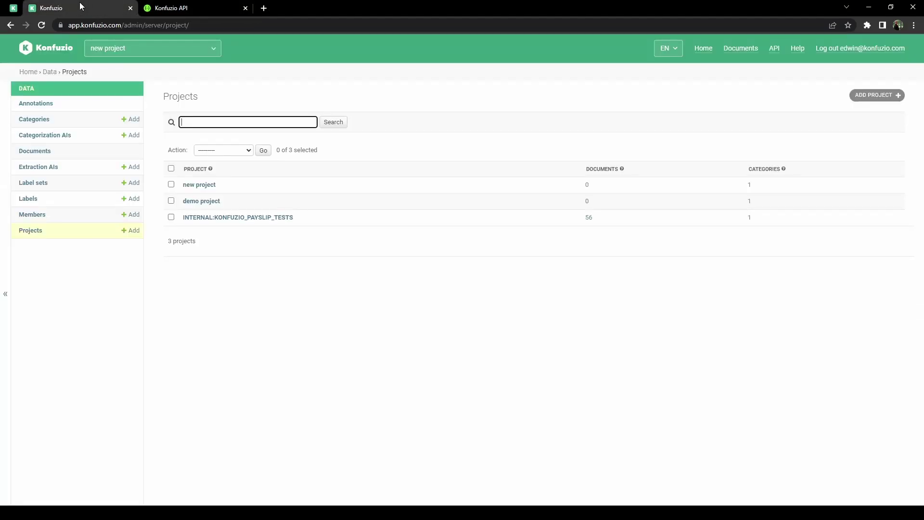
left_click(34, 120)
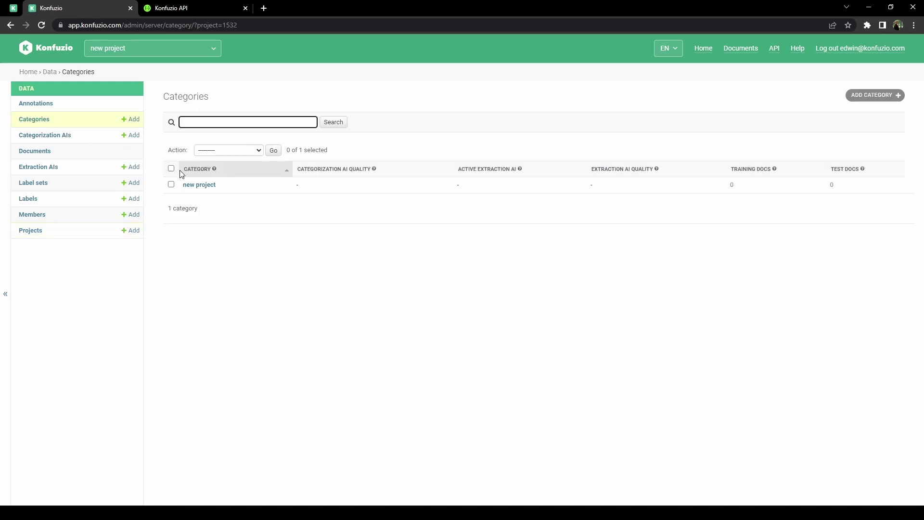
left_click_drag(235, 190, 182, 189)
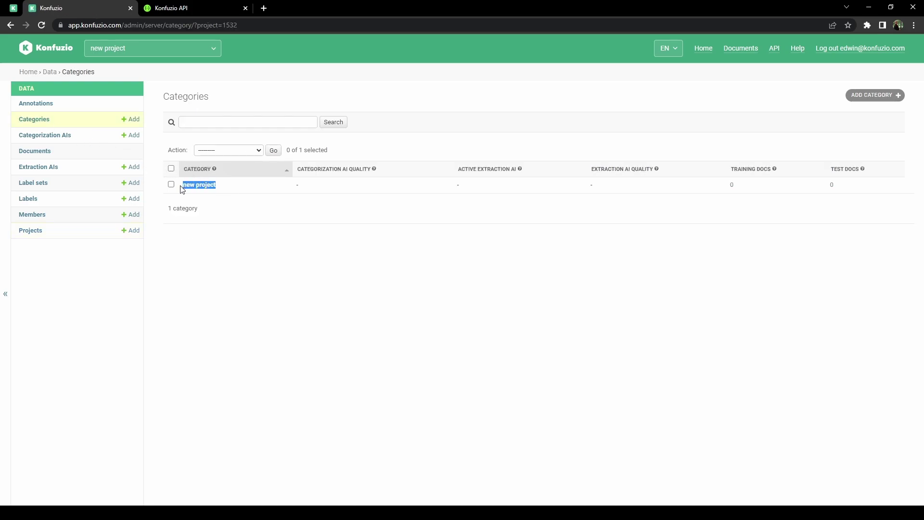
- Post a category named RECEIPTS for project 1532 through POST /api/v3/categories/
left_click(191, 11)
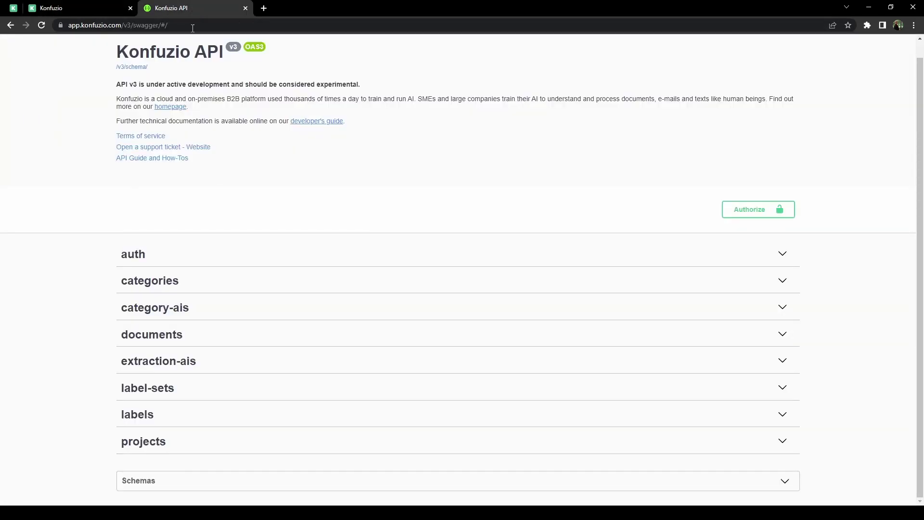
left_click(205, 281)
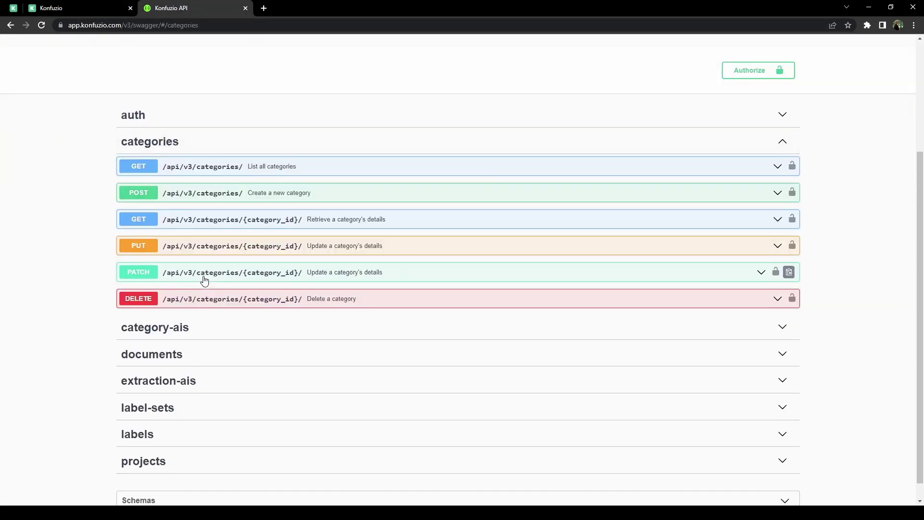
left_click(261, 197)
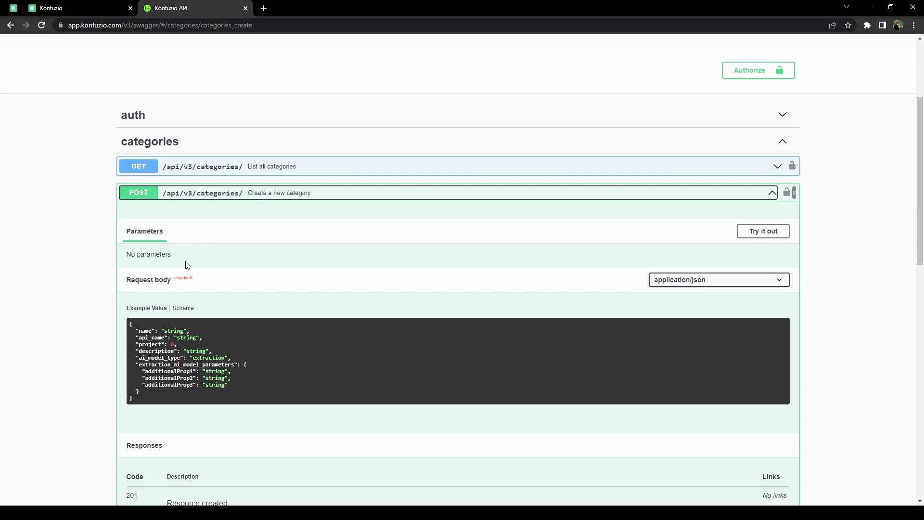
left_click(183, 308)
scroll(2, 270, "down", 2)
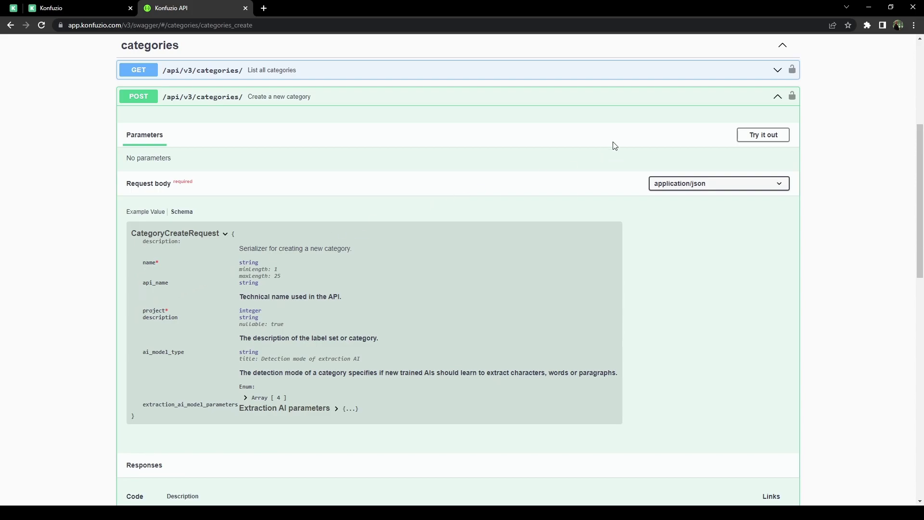
left_click(765, 137)
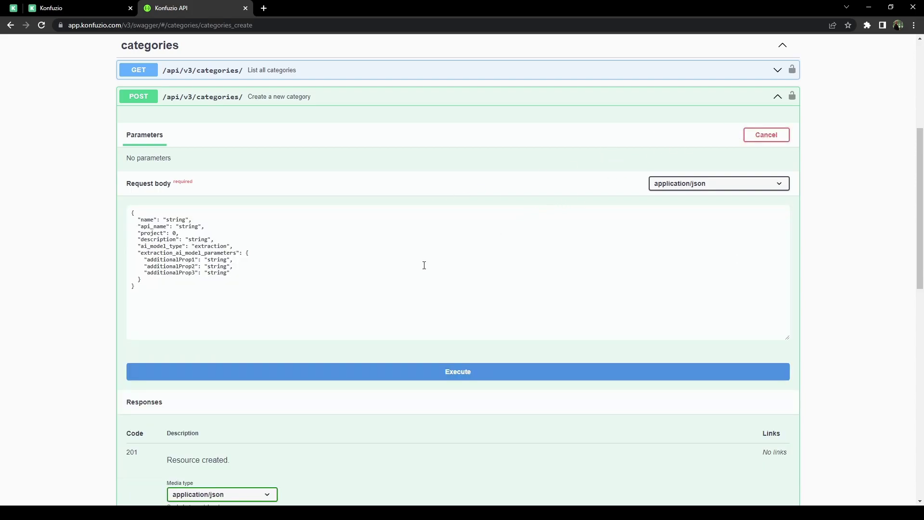
left_click(345, 293)
key("ctrl+a")
type("{   \"name\": \"RECEIPTS\",   \"project\": 1532 }")
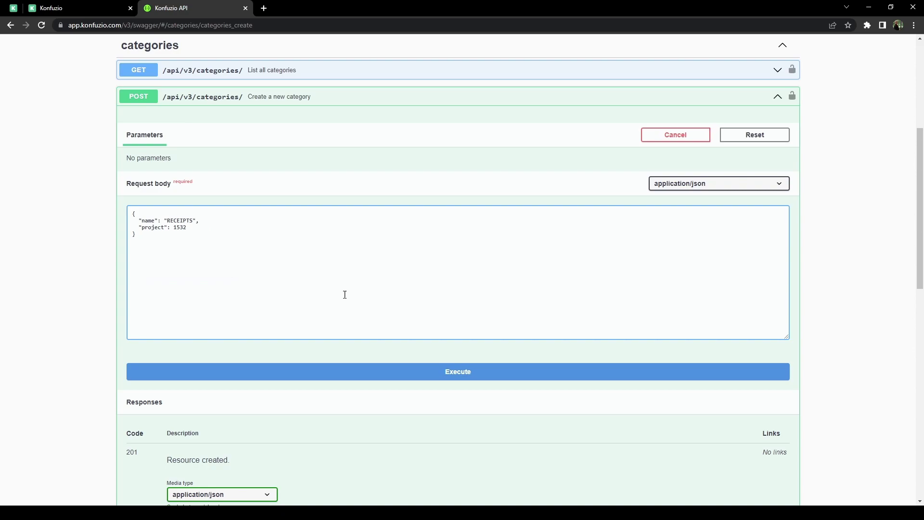
left_click(383, 378)
scroll(383, 377, "down", 6)
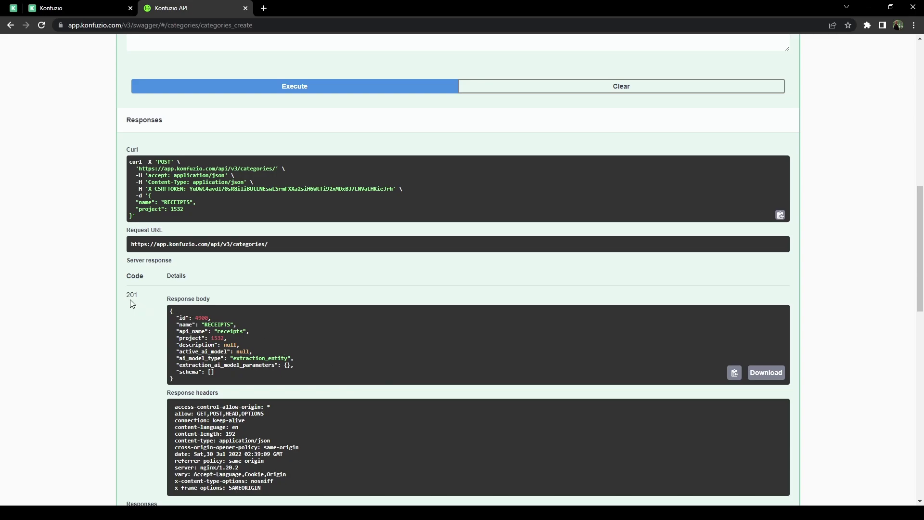
- Copy the new category id 4900 and reload the admin categories page to show RECEIPTS
double_click(203, 318)
left_click(94, 6)
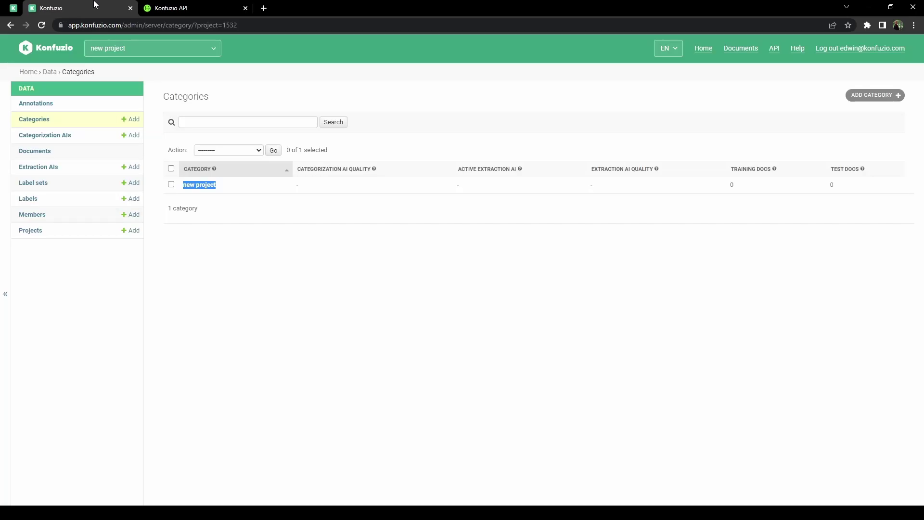
key("F5")
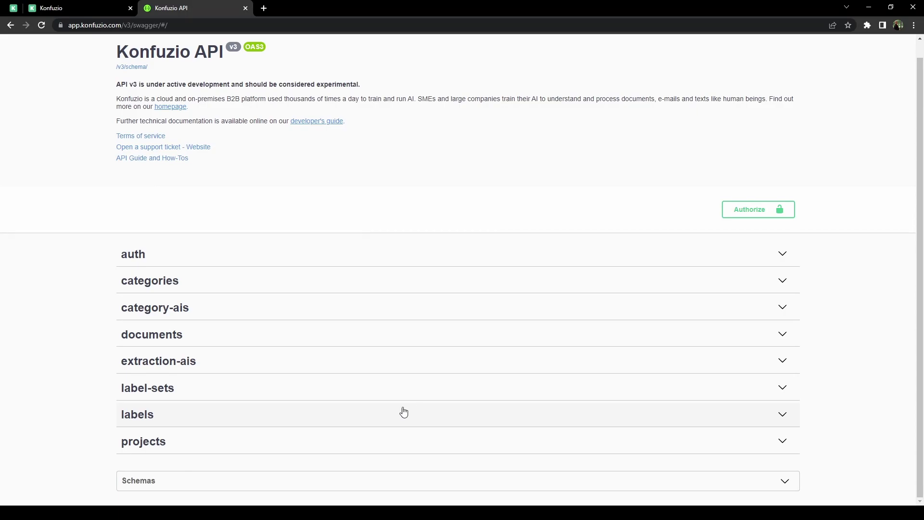
- Create the Subtotal label for category 4900 through POST /api/v3/labels/
left_click(403, 411)
left_click(380, 310)
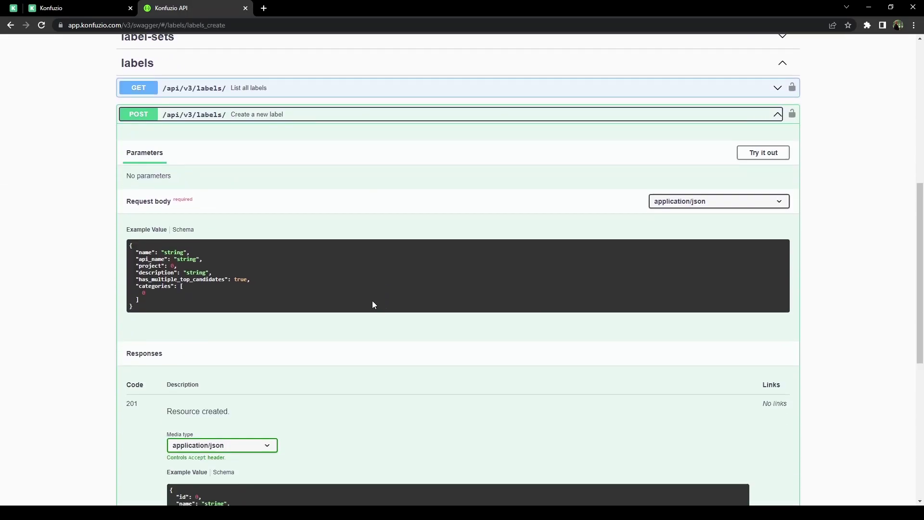
left_click(183, 230)
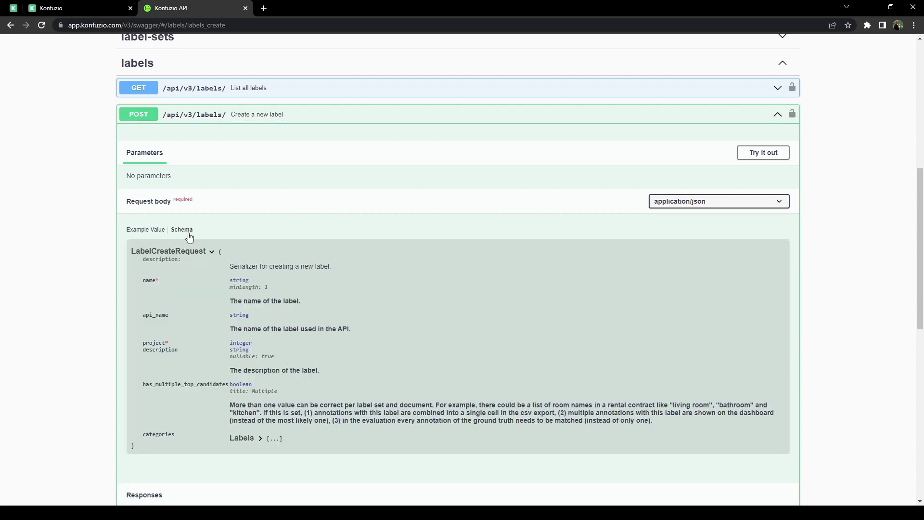
left_click(749, 154)
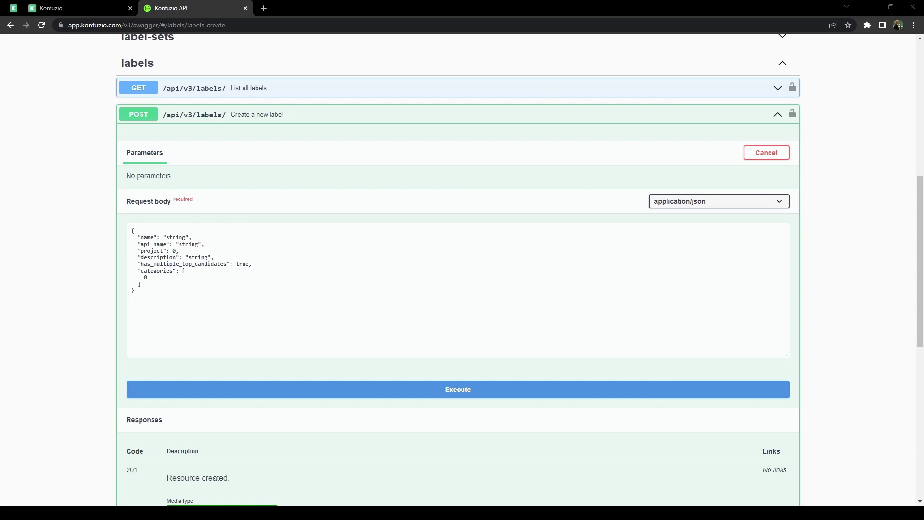
left_click(337, 313)
key("ctrl+a")
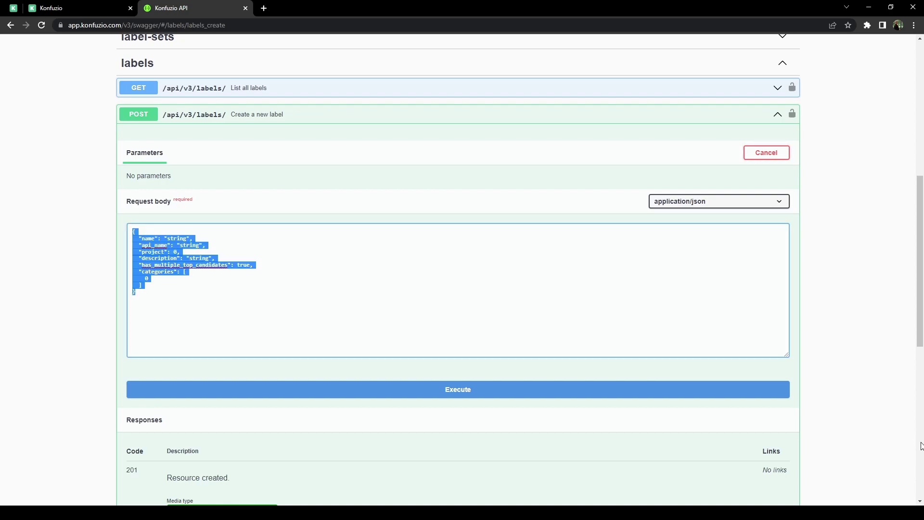
type("{   \"name\": \"Subtotal\",   \"project\": 1532,   \"description\": \"Subtotal of a product including tax\",   \"categories\": [     4900   ] }")
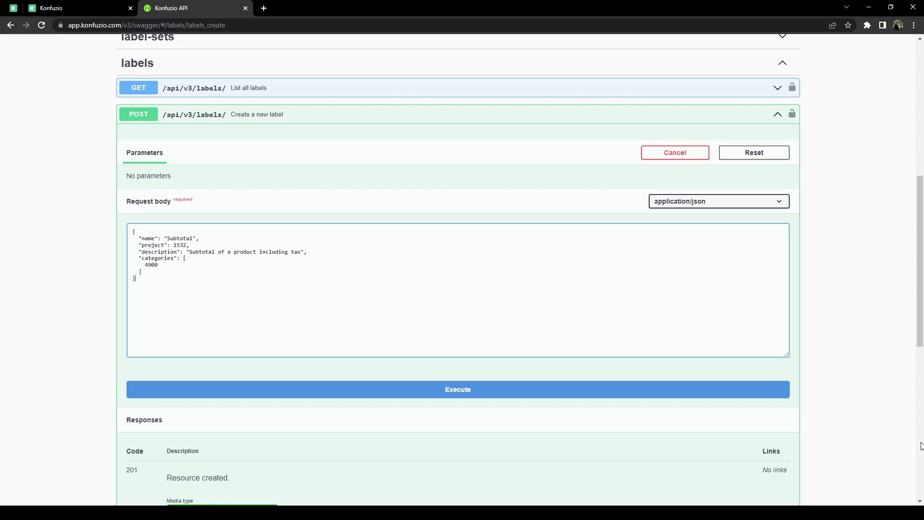
left_click(697, 391)
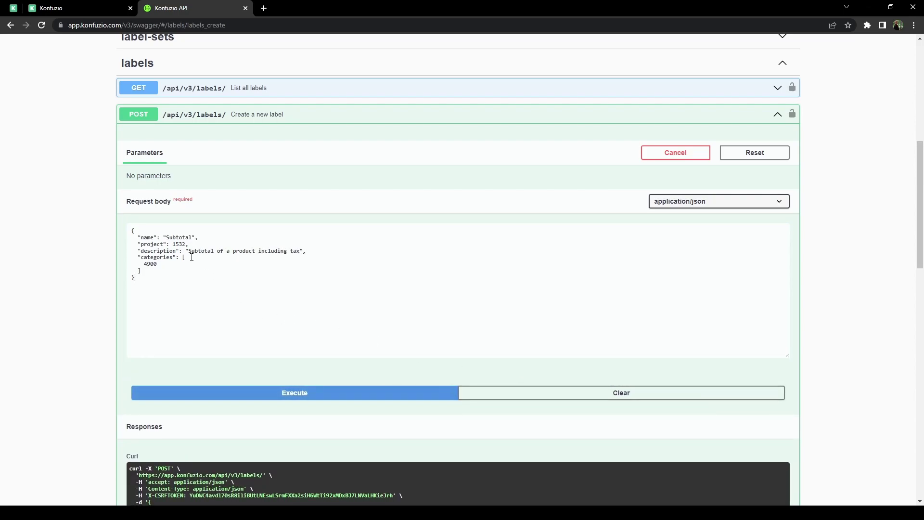
- Rename the request body to Tax with a new description and create the Tax label
double_click(187, 239)
type("Tax")
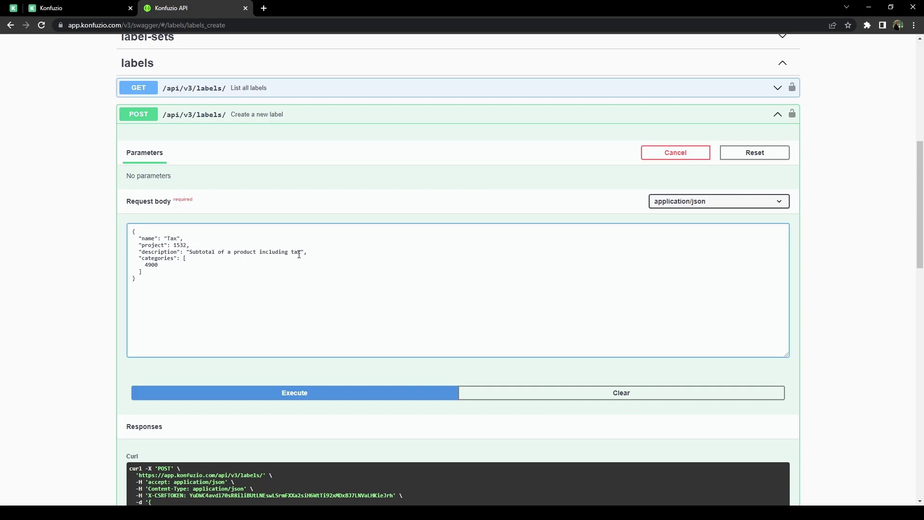
left_click_drag(299, 254, 192, 251)
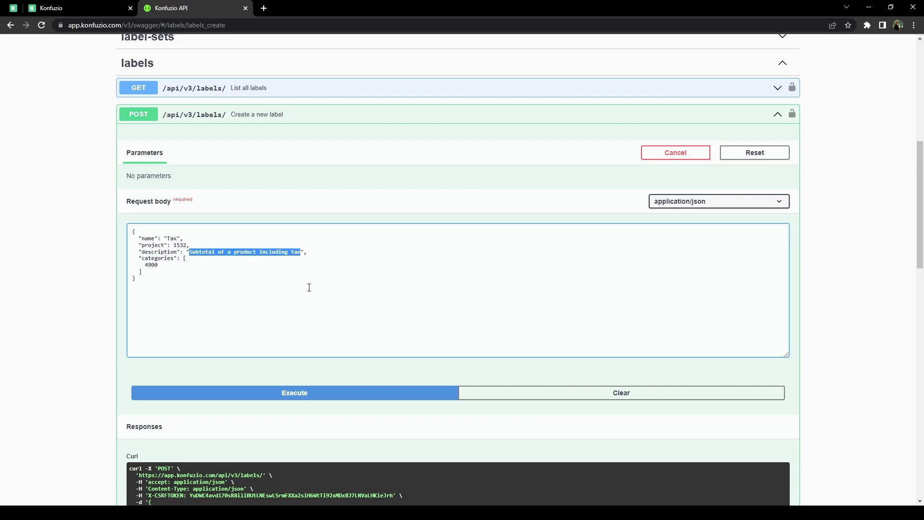
type("Tax value")
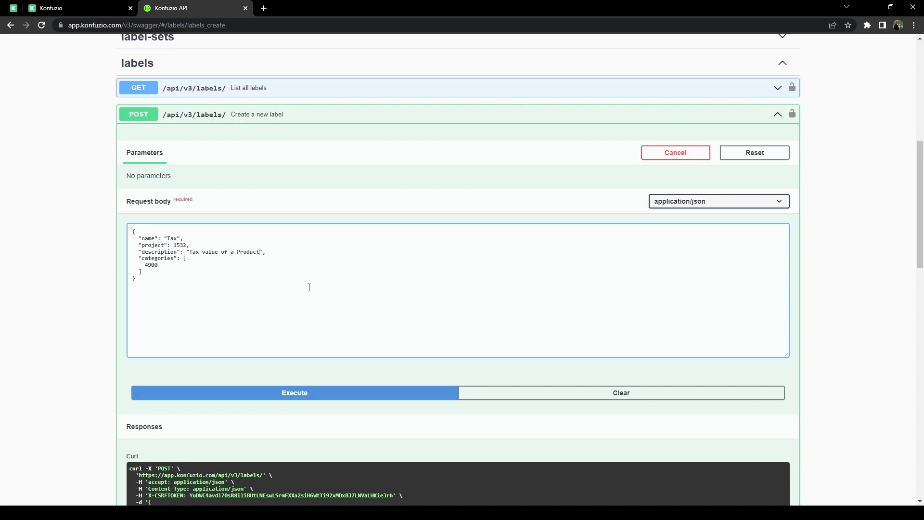
left_click(281, 393)
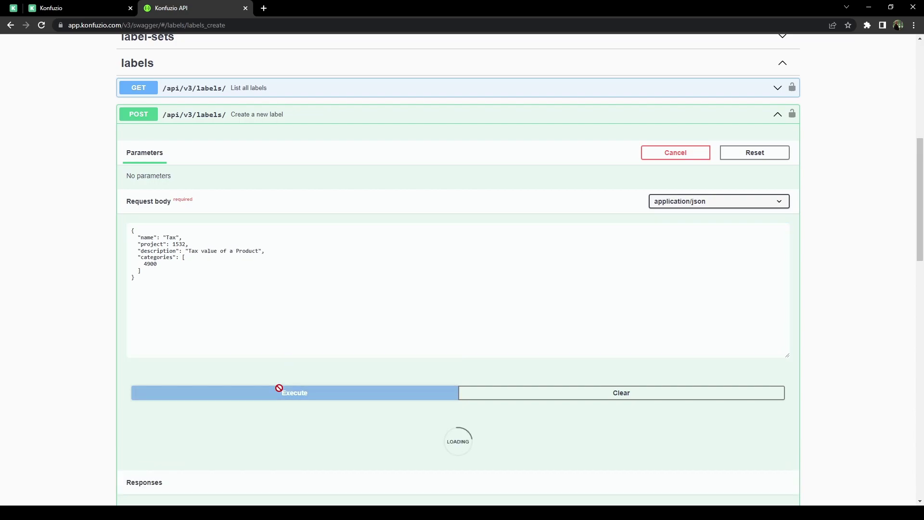
scroll(280, 390, "down", 9)
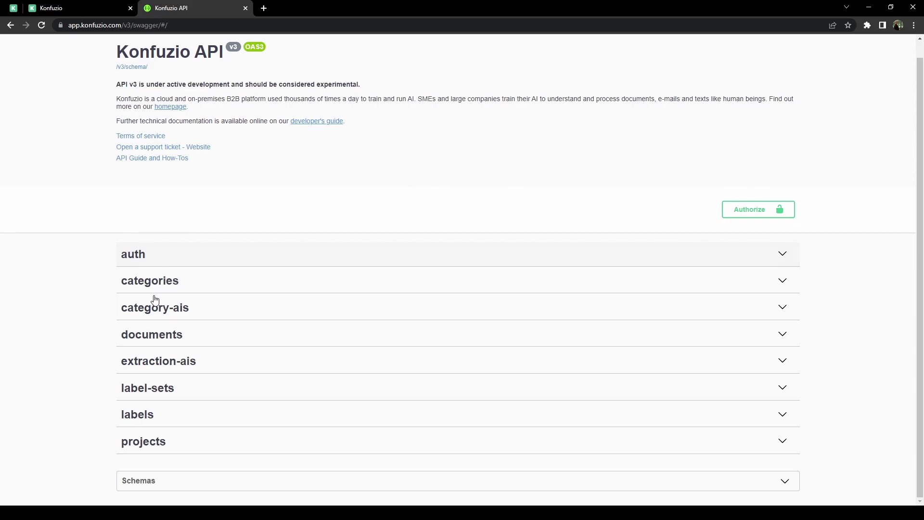
- Post the 'Receipt Totals' label set for category 4900 with labels 16084 and 16085
left_click(152, 388)
scroll(87, 366, "down", 3)
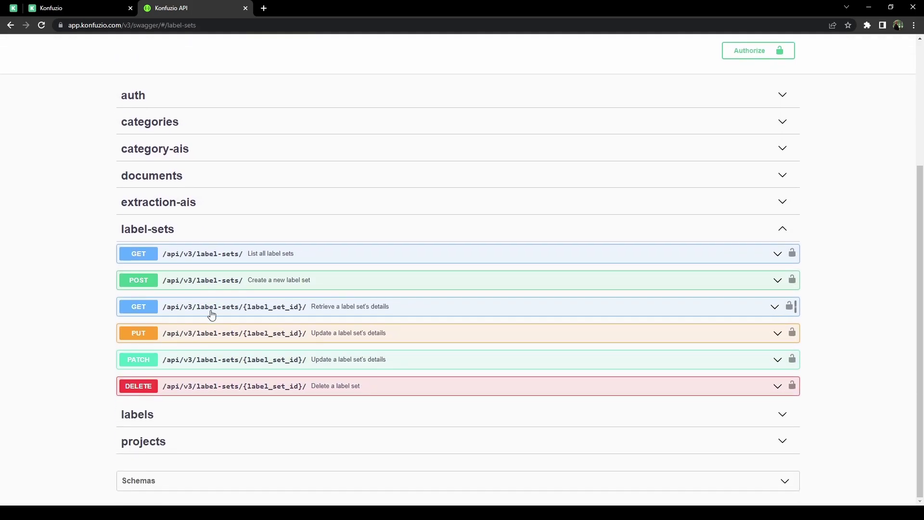
left_click(258, 285)
scroll(260, 286, "down", 2)
scroll(259, 287, "down", 1)
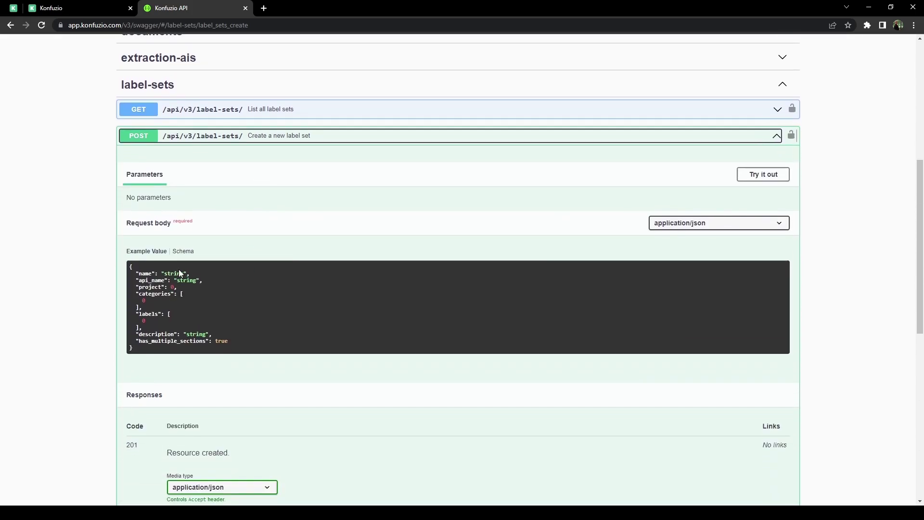
left_click(182, 252)
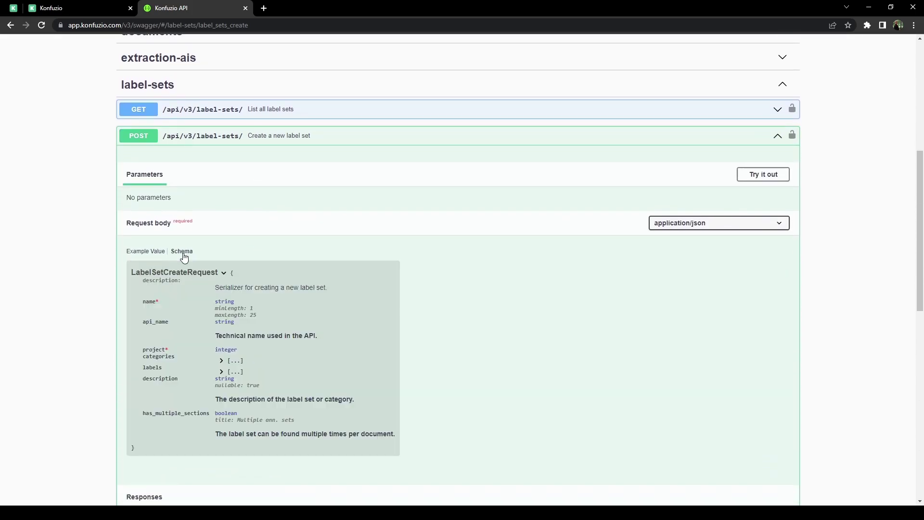
left_click(741, 176)
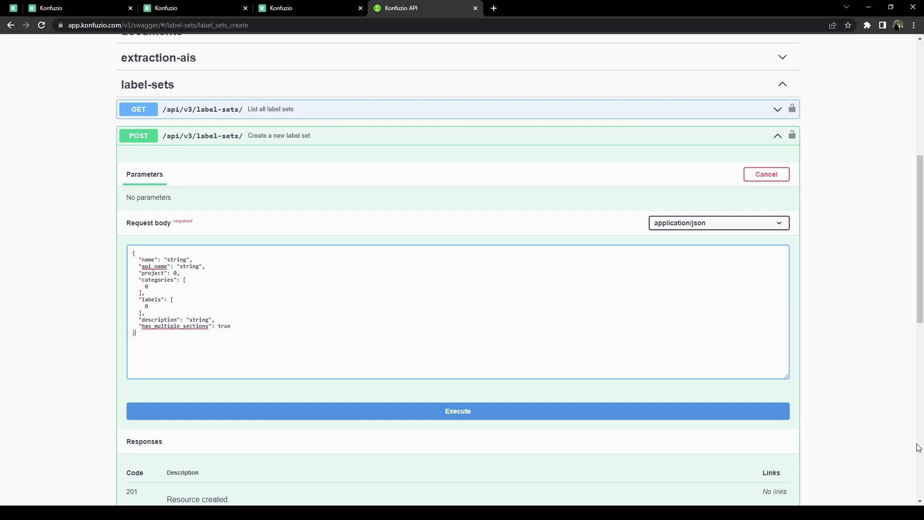
key("ctrl+a")
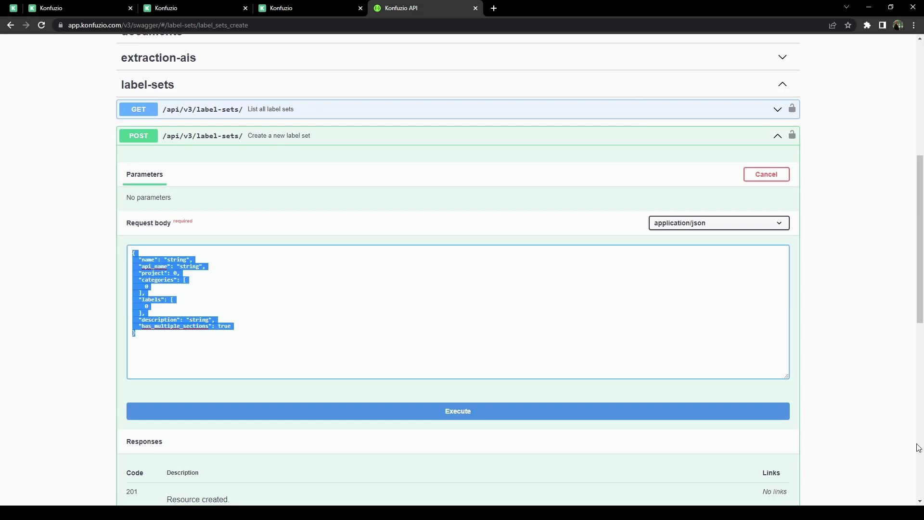
type("{   \"name\": \"Receipt Totals\",   \"project\": 1532,   \"categories\": [     4900   ],   \"labels\": [     16084,     16085   ] }")
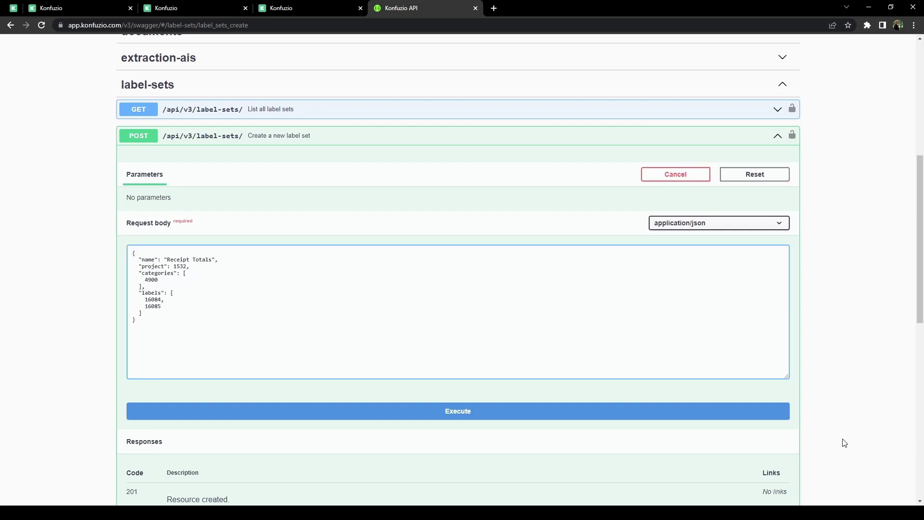
left_click(743, 418)
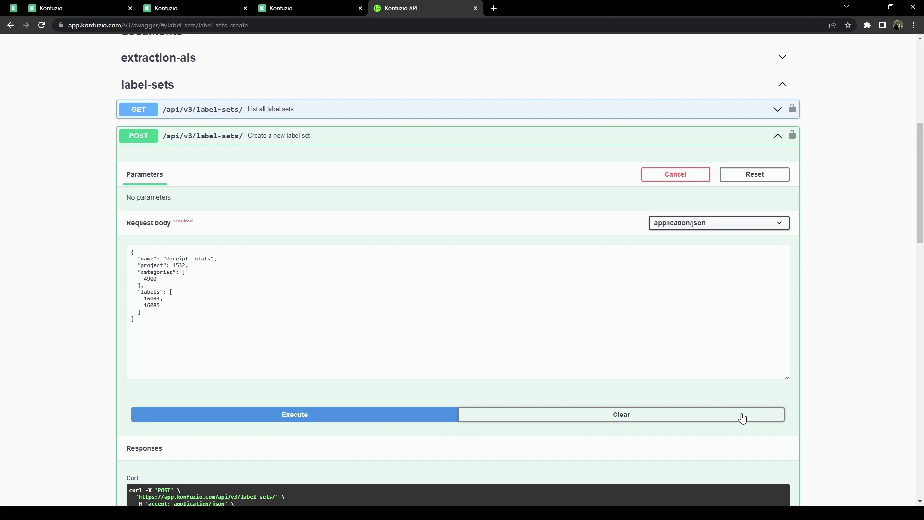
scroll(743, 418, "down", 6)
scroll(743, 418, "down", 4)
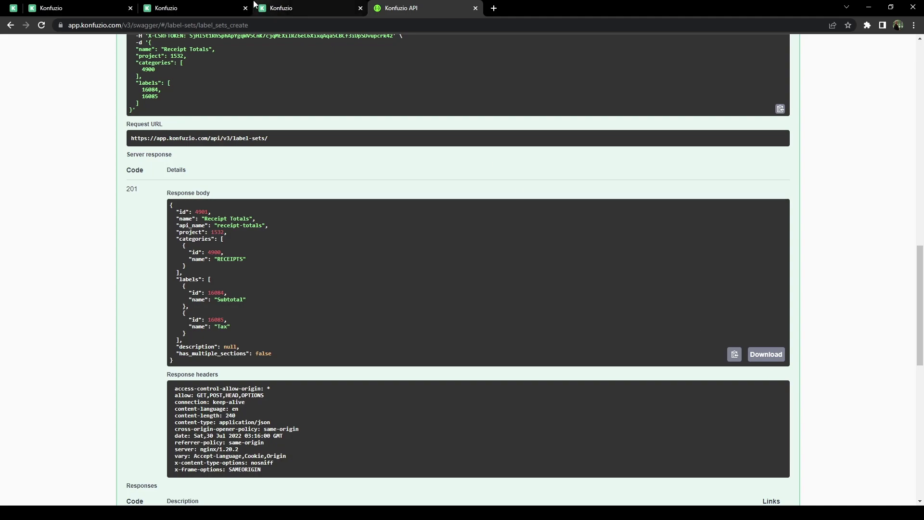
- Open Receipt Totals from the admin Label sets list and scroll to its Labels section
left_click(212, 6)
left_click(36, 186)
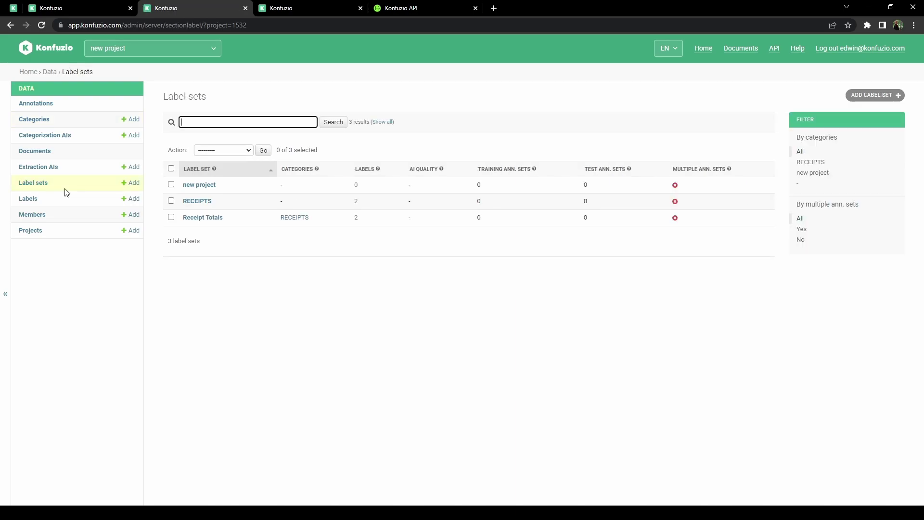
left_click(194, 219)
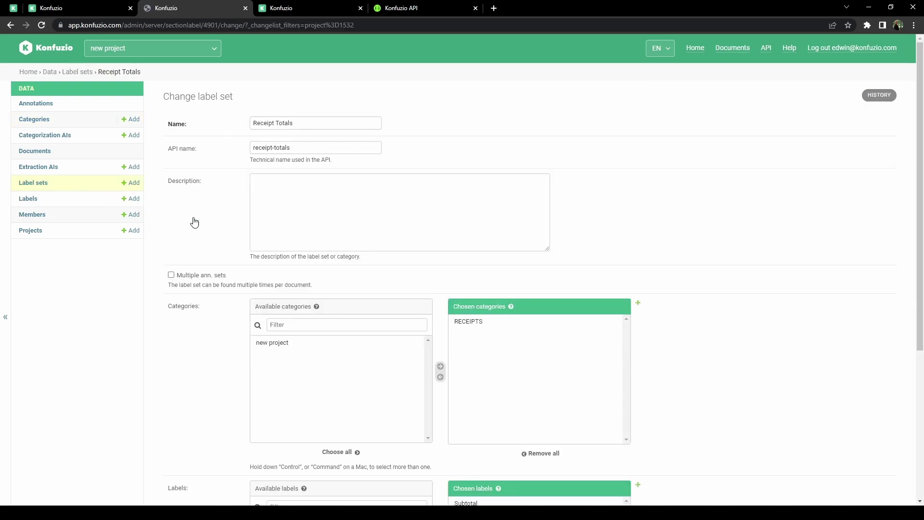
scroll(195, 222, "down", 4)
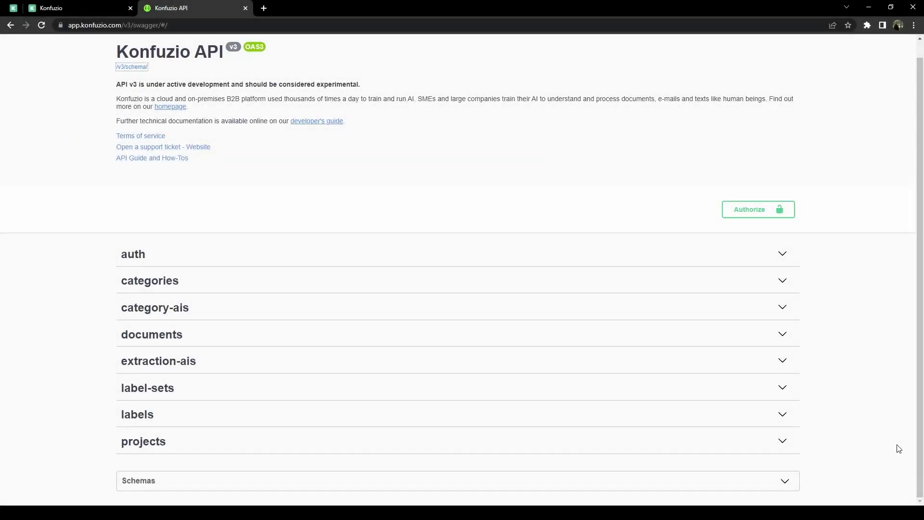
- Upload Restaurant-Receipt-Format.jpg to project 1532, category 4900, through POST /api/v3/documents/
left_click(391, 340)
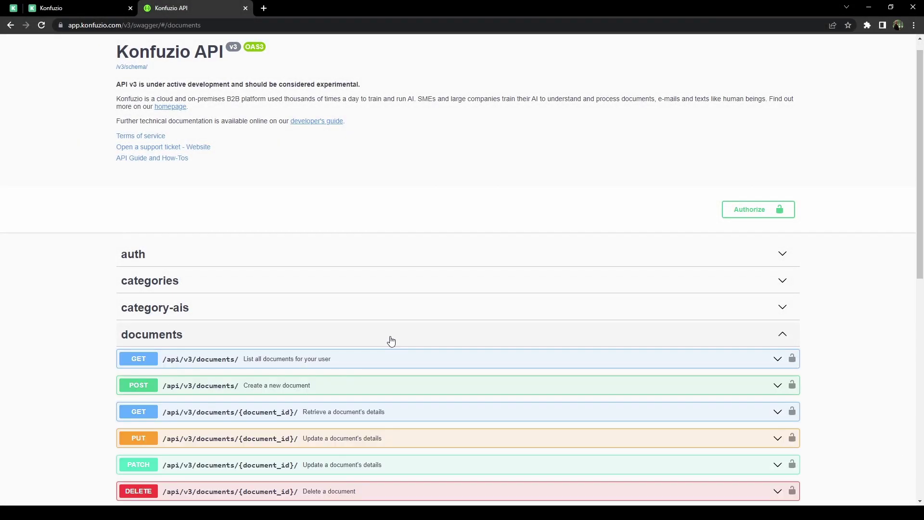
scroll(390, 339, "down", 3)
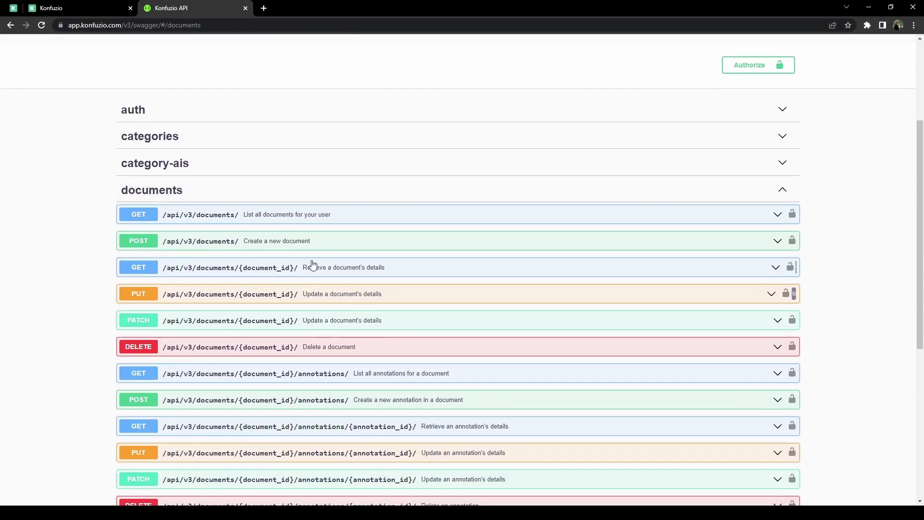
left_click(284, 248)
scroll(283, 248, "down", 3)
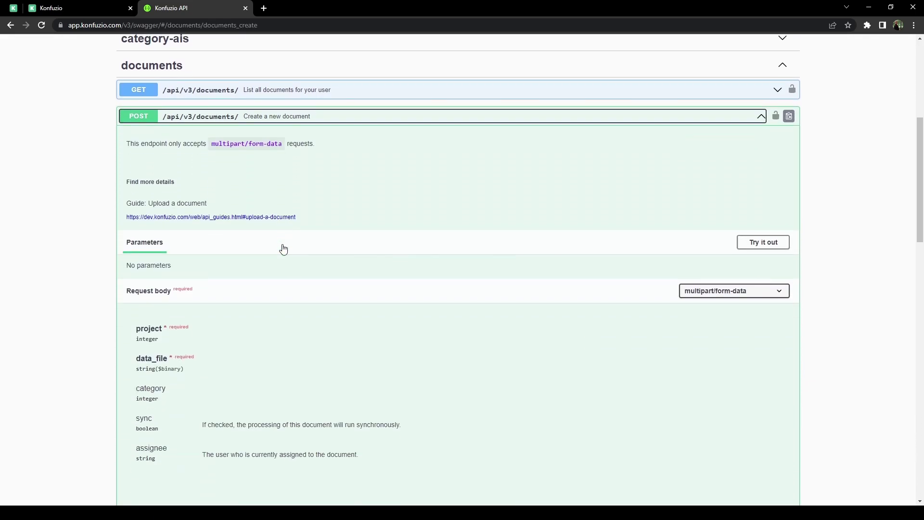
left_click(785, 225)
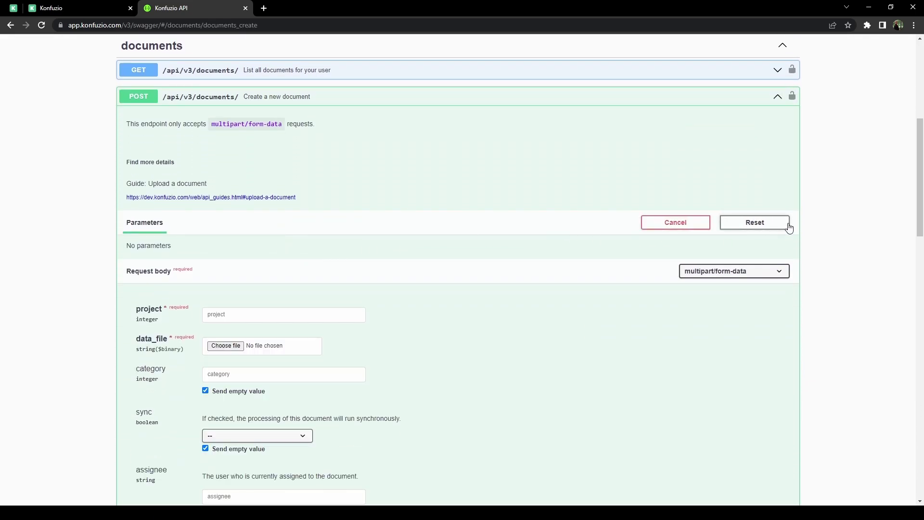
scroll(790, 228, "down", 3)
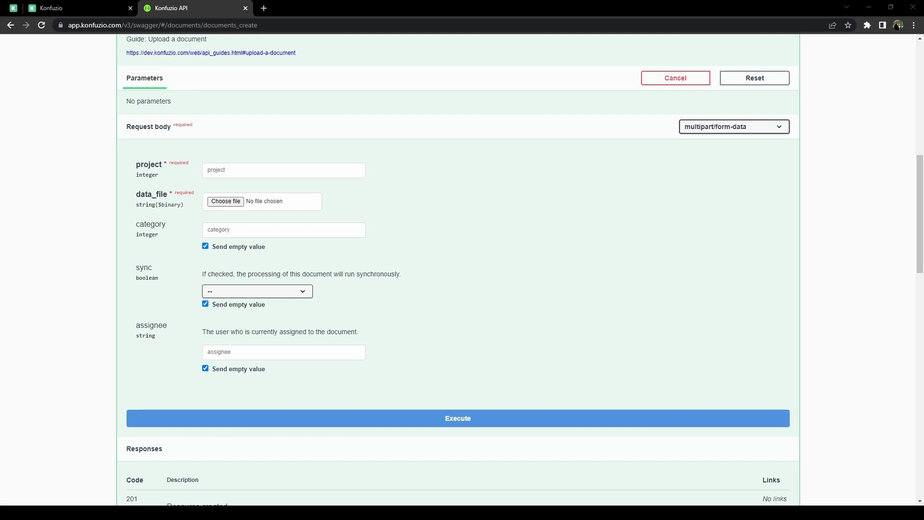
type("1532")
key("Tab")
key("Tab")
type("4900")
left_click(431, 422)
scroll(432, 422, "down", 4)
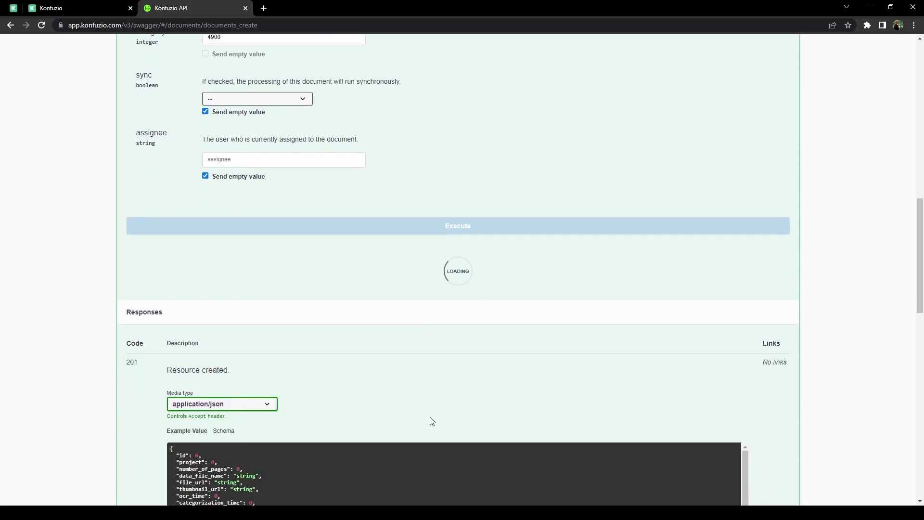
scroll(432, 421, "down", 3)
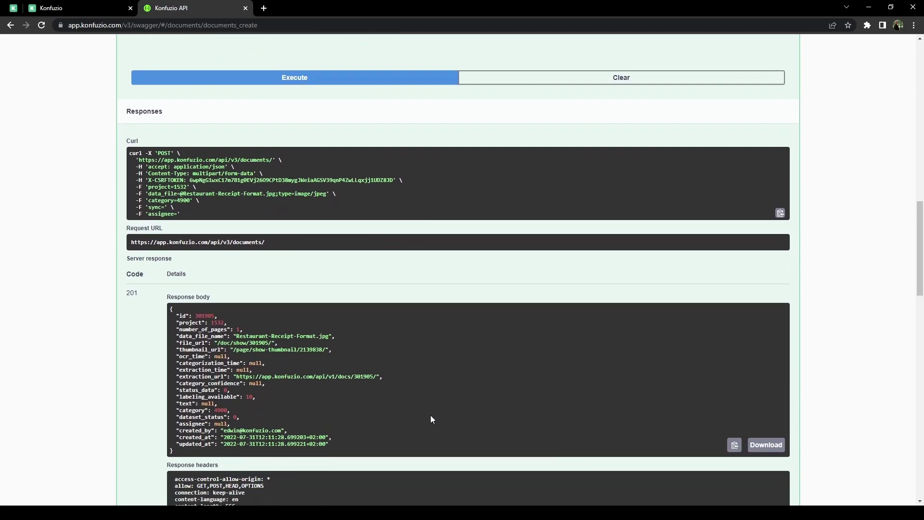
scroll(431, 417, "down", 1)
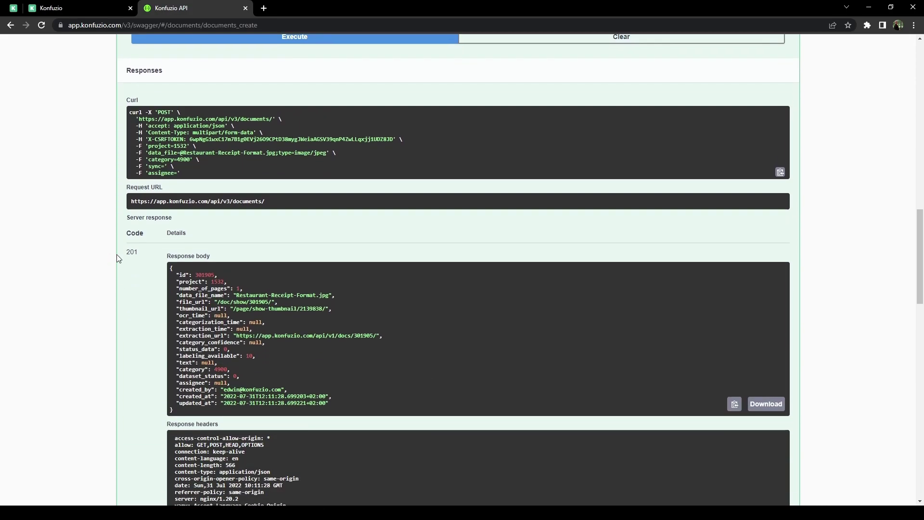
- Reload project 1532's Documents list so Restaurant-Receipt-Format.jpg shows under RECEIPTS
left_click(62, 7)
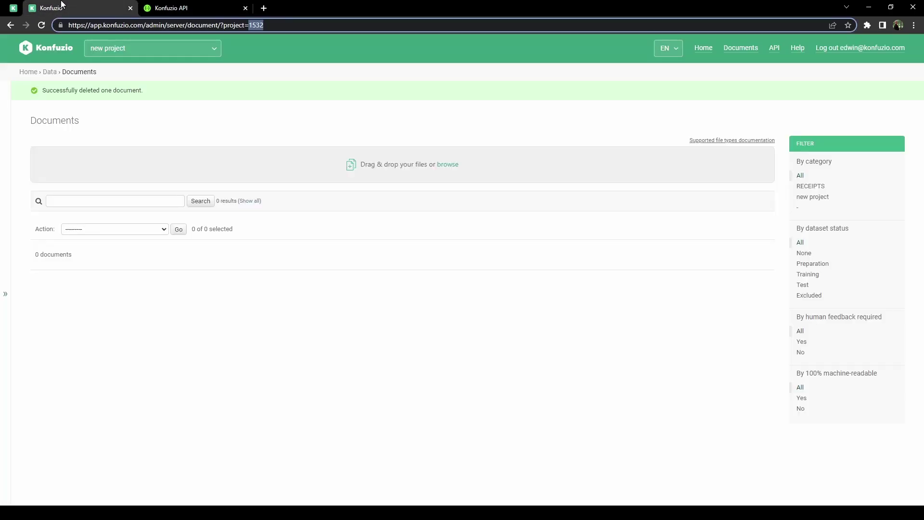
left_click(42, 26)
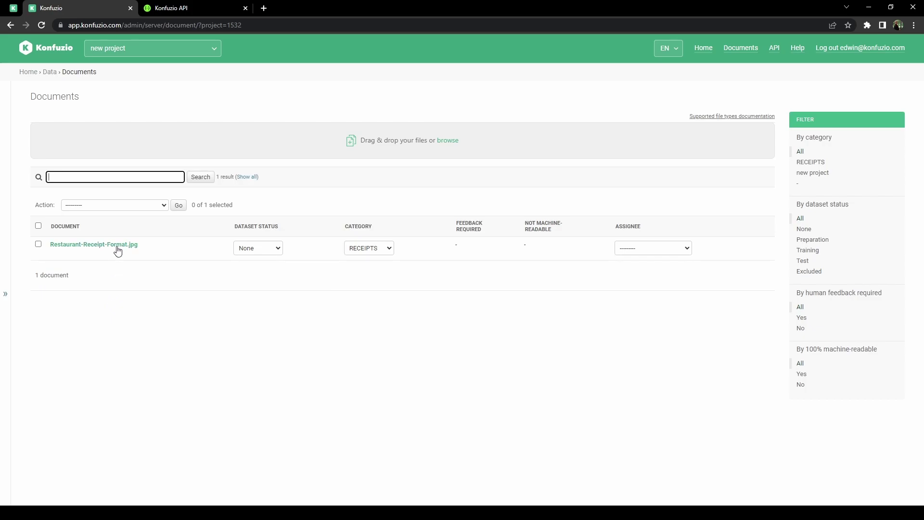
- Copy the new document id 301905 from the upload response
left_click(193, 8)
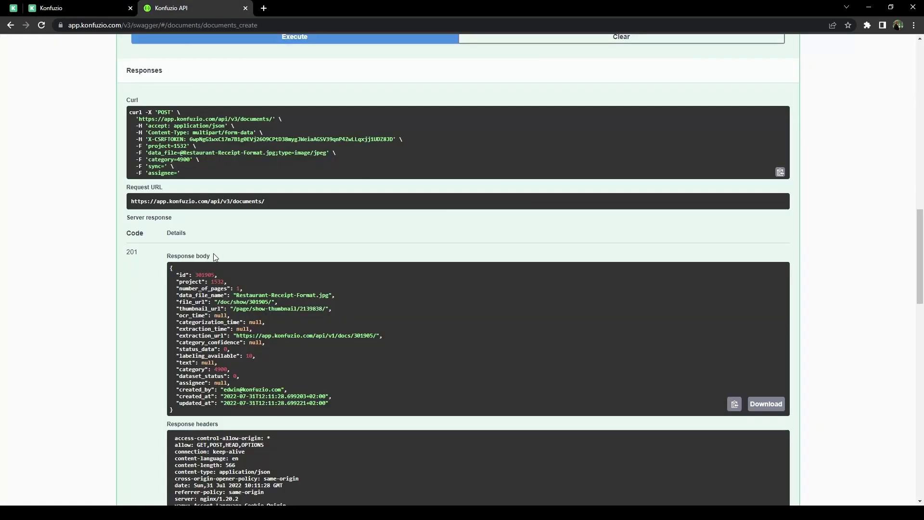
double_click(206, 275)
key("ctrl+c")
scroll(233, 305, "up", 12)
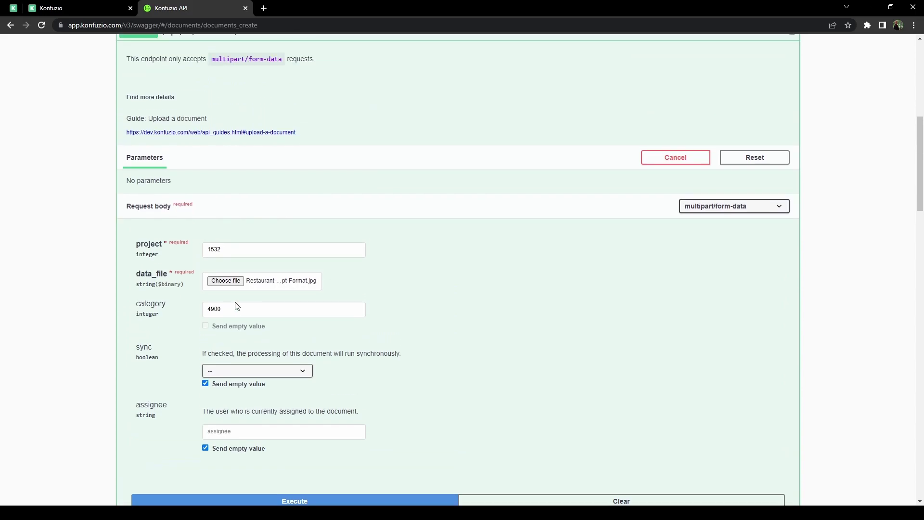
scroll(246, 220, "up", 1)
- Fetch document 301905 with GET /documents/{document_id}/ instead of the upload endpoint
left_click(247, 191)
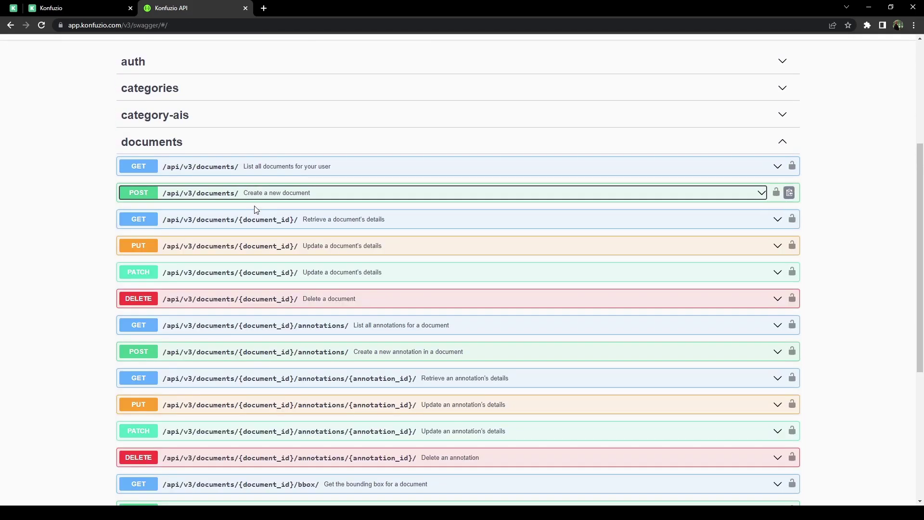
left_click(256, 222)
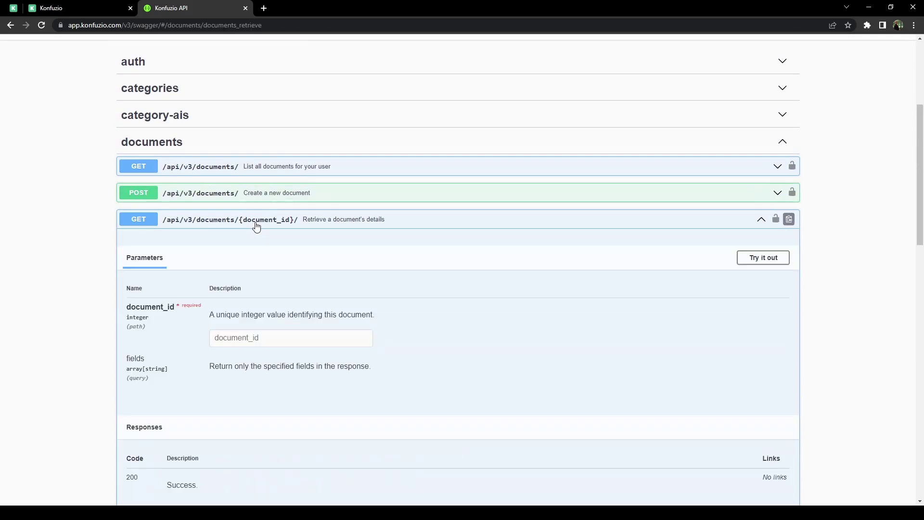
left_click(746, 261)
left_click(300, 337)
key("ctrl+v")
left_click(287, 420)
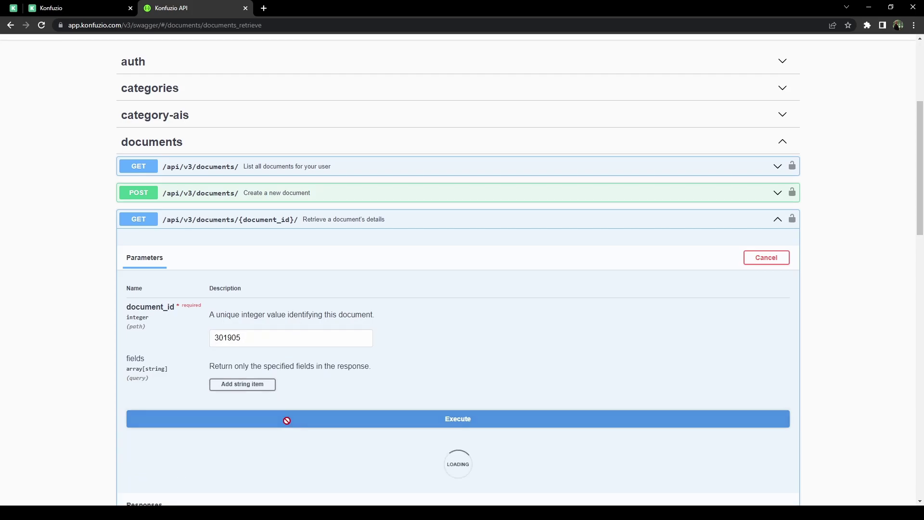
- Review the receipt's extracted OCR text in the response
scroll(288, 425, "down", 7)
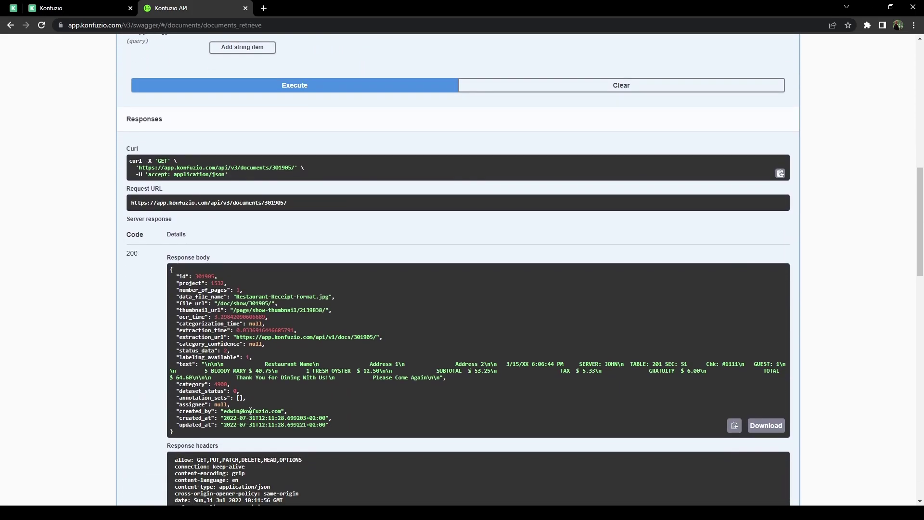
left_click_drag(178, 364, 188, 367)
left_click(185, 385)
left_click(62, 8)
- View Restaurant-Receipt-Format.jpg in the document viewer and scroll down through it
left_click(97, 244)
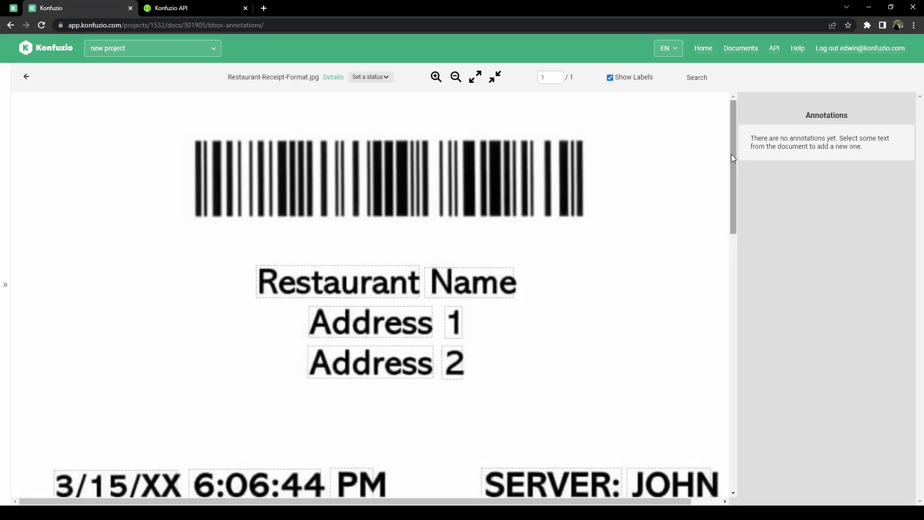
left_click_drag(732, 152, 726, 345)
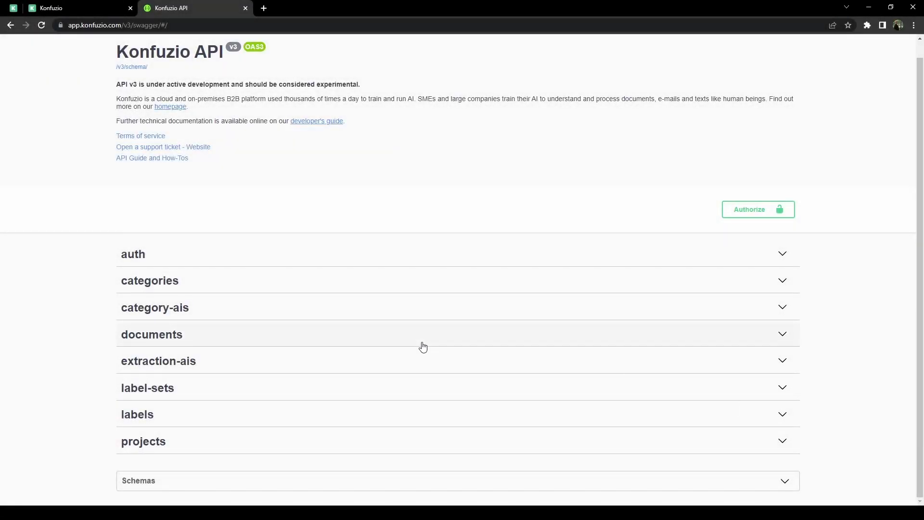
- Upload 1000-receipt.jpg and further receipts to project 1532 with category 4900
left_click(423, 347)
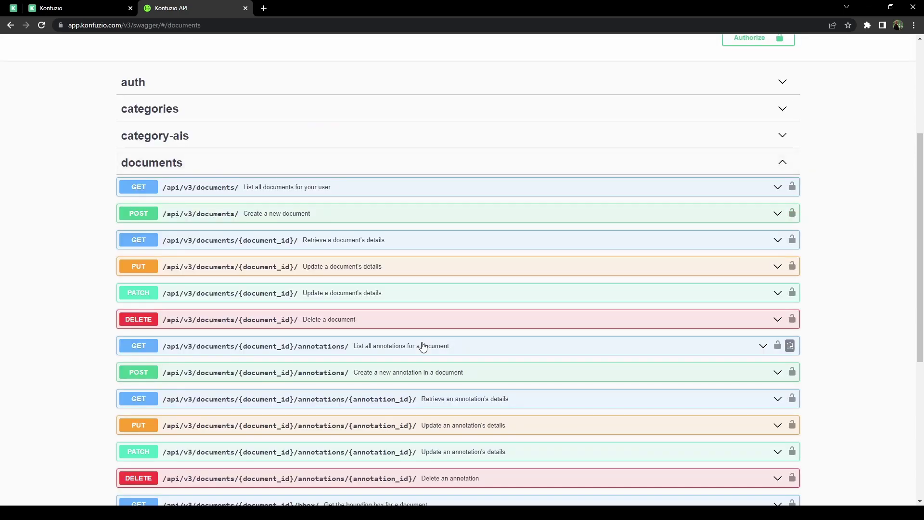
left_click(425, 223)
scroll(423, 223, "down", 4)
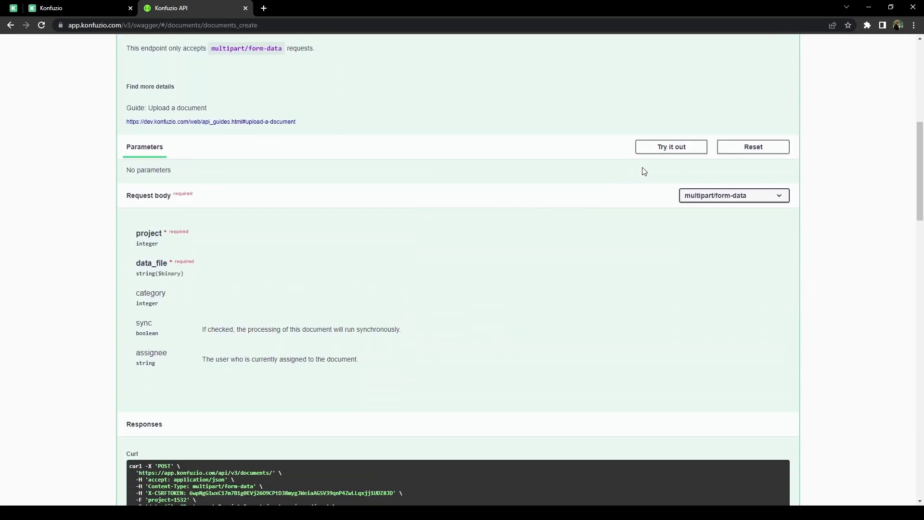
left_click(660, 148)
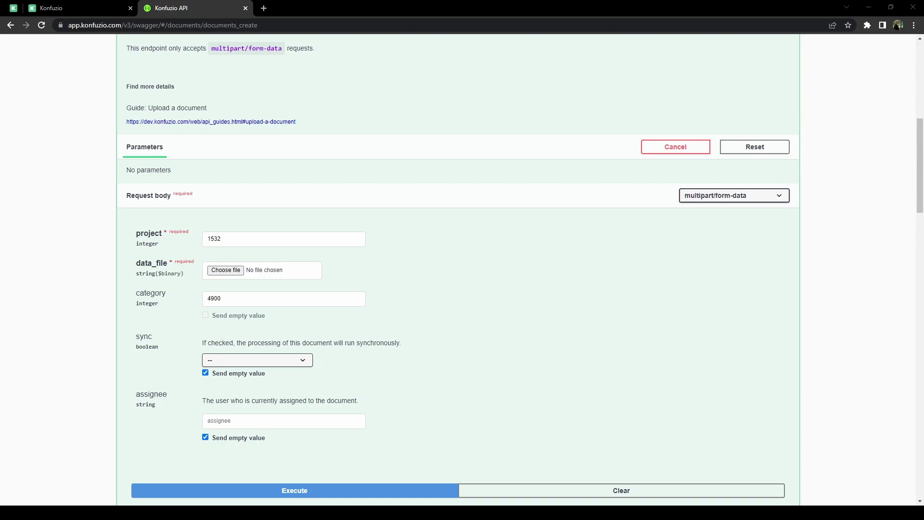
key("Return")
left_click(347, 491)
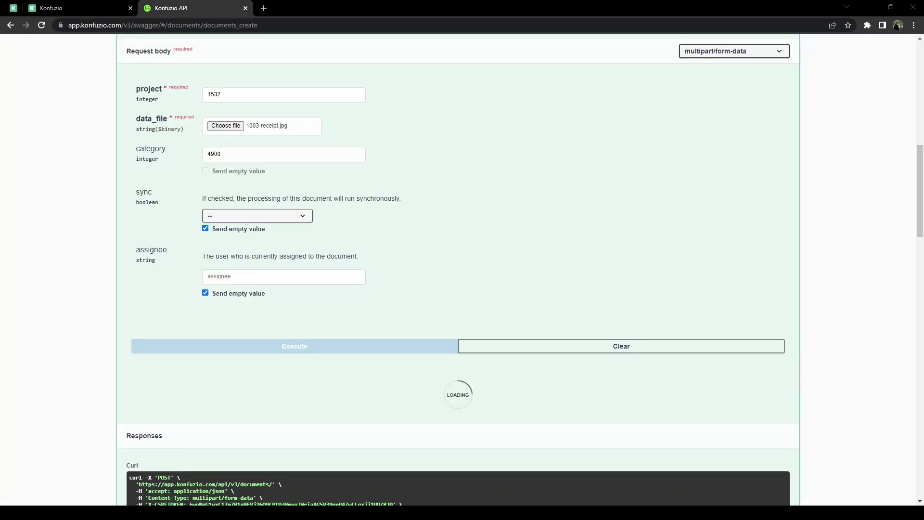
left_click(341, 341)
left_click(312, 345)
- Step through the receipts from 1000-receipt.jpg onward, checking their Subtotal and Tax labels
left_click(109, 5)
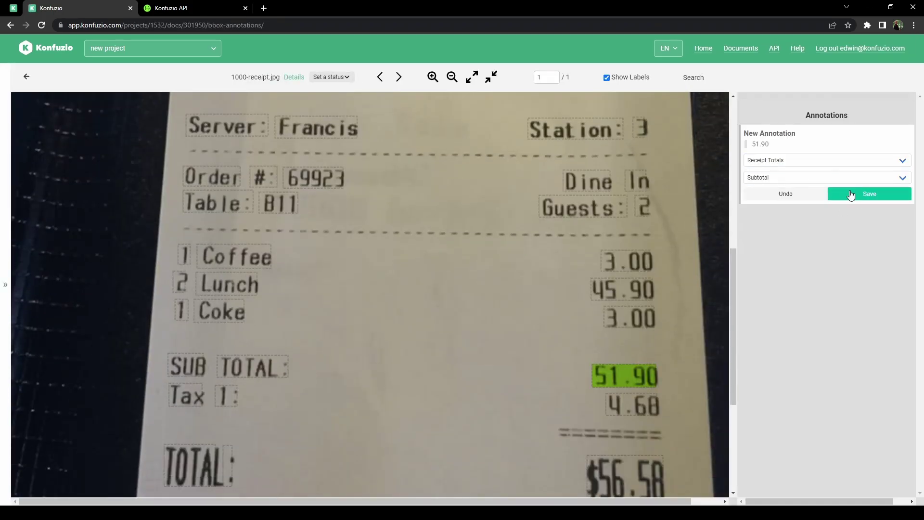
left_click(852, 193)
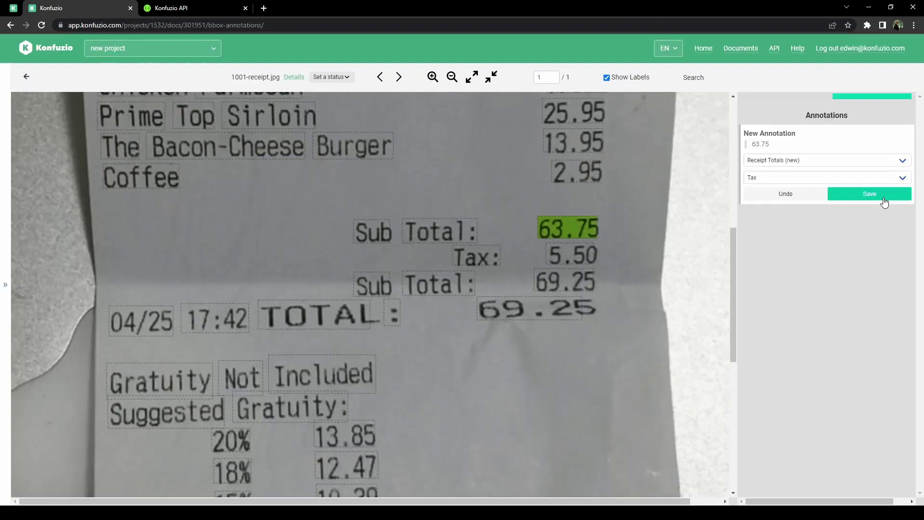
left_click(888, 200)
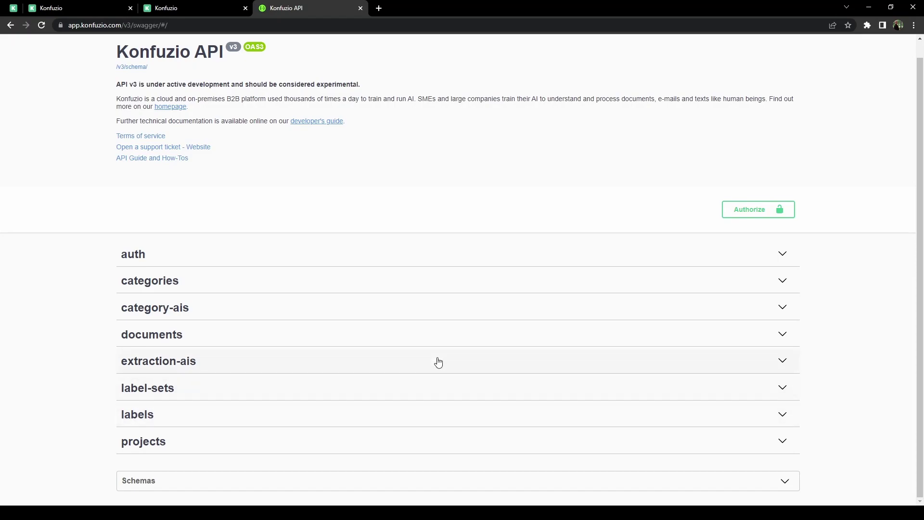
- Send POST /api/v3/extraction-ais/ with body {"category": 4900} to start training
left_click(308, 367)
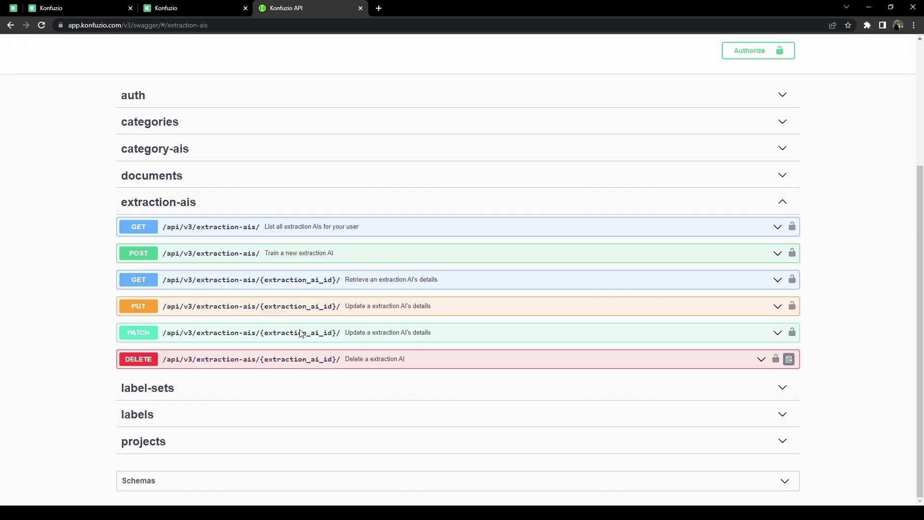
left_click(244, 255)
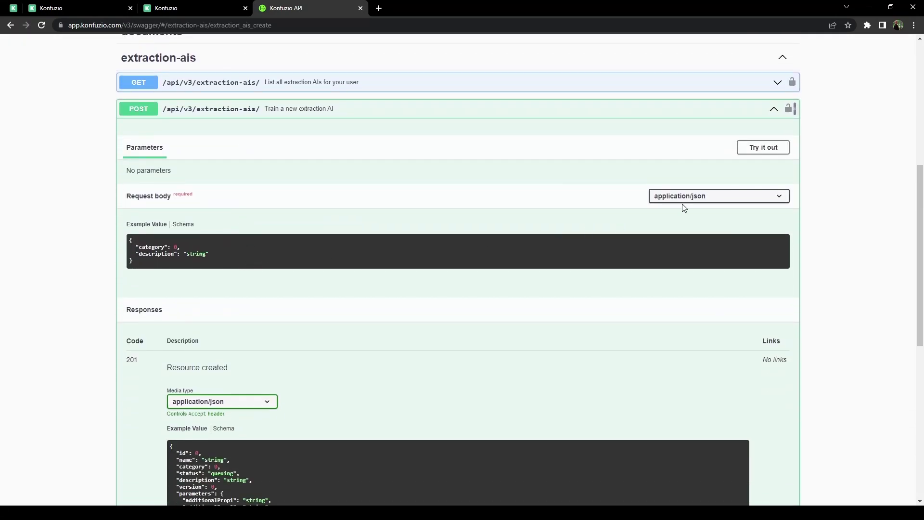
left_click(752, 150)
left_click(361, 267)
key("ctrl+a")
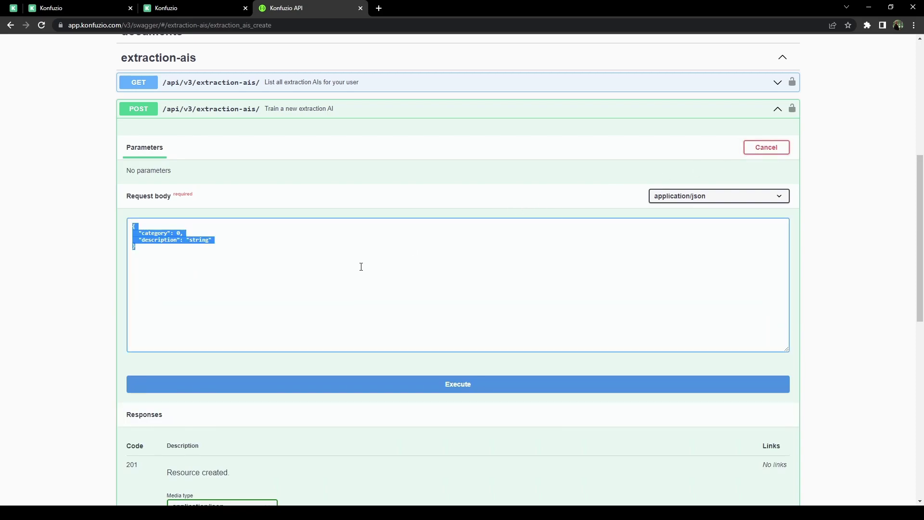
type("{   \"category\": 4900 }")
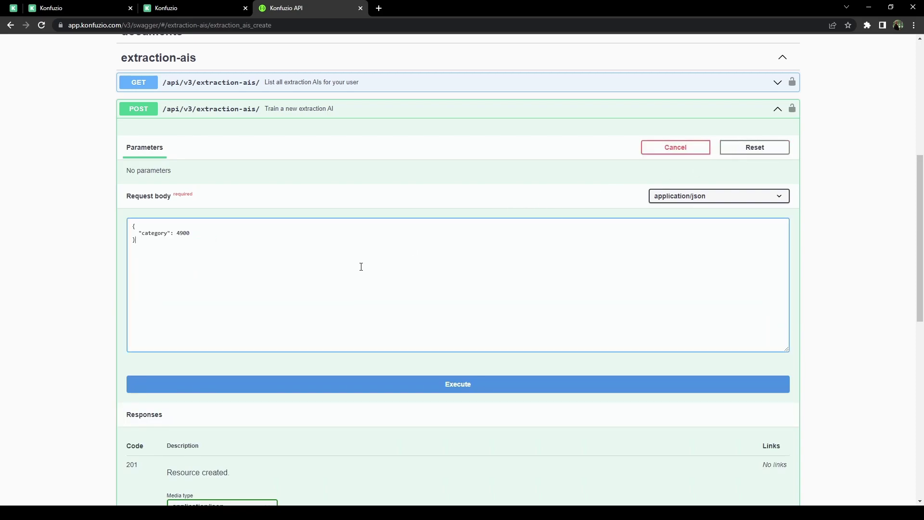
left_click(355, 381)
- Check the response showing extraction AI 7269 queued for RECEIPTS
scroll(354, 382, "down", 5)
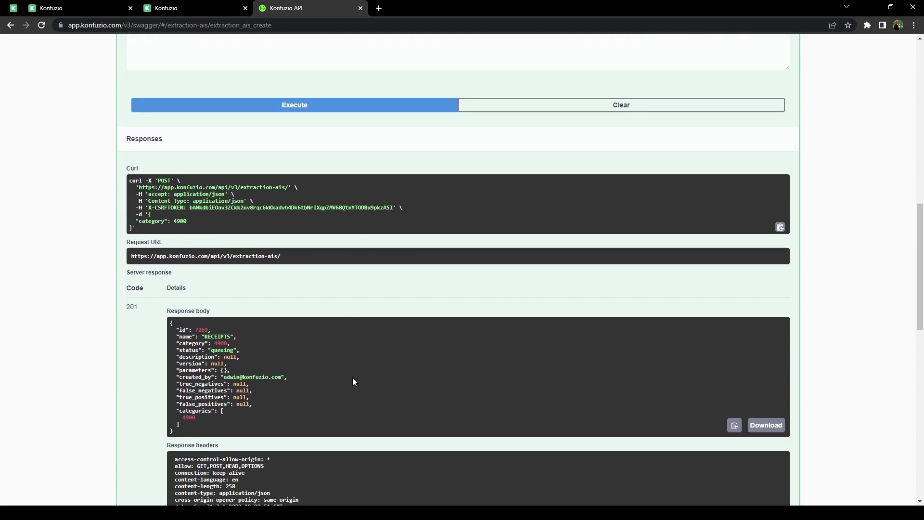
left_click_drag(170, 317, 201, 420)
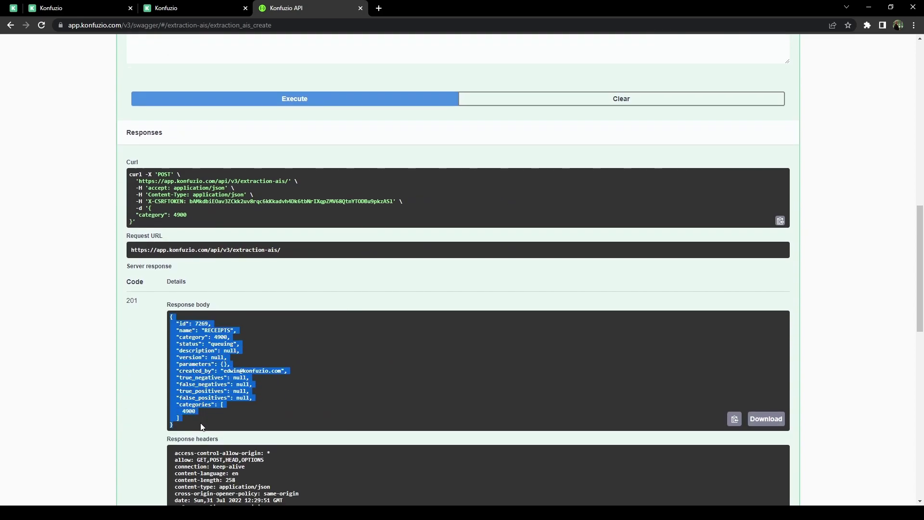
left_click(201, 427)
- Reload Extraction AIs and highlight RECEIPTS - Version 3's 'AI training in progress' status
left_click(191, 8)
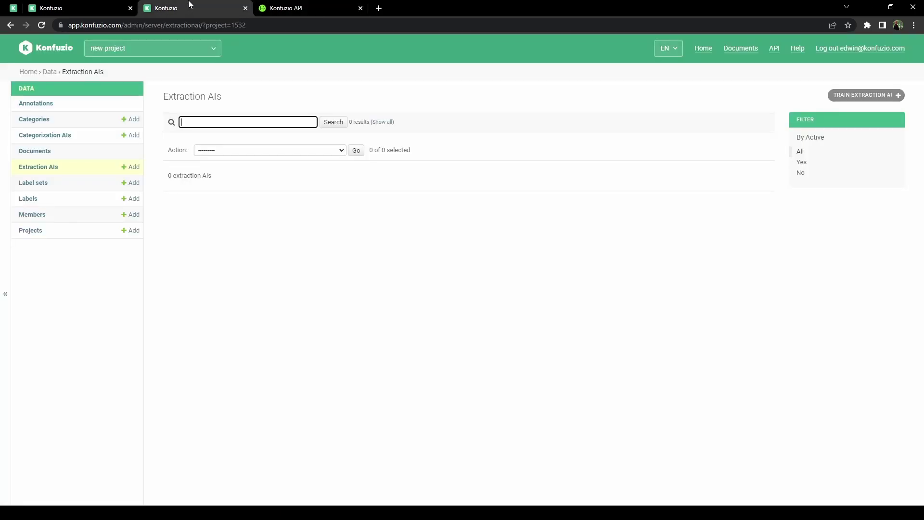
key("F5")
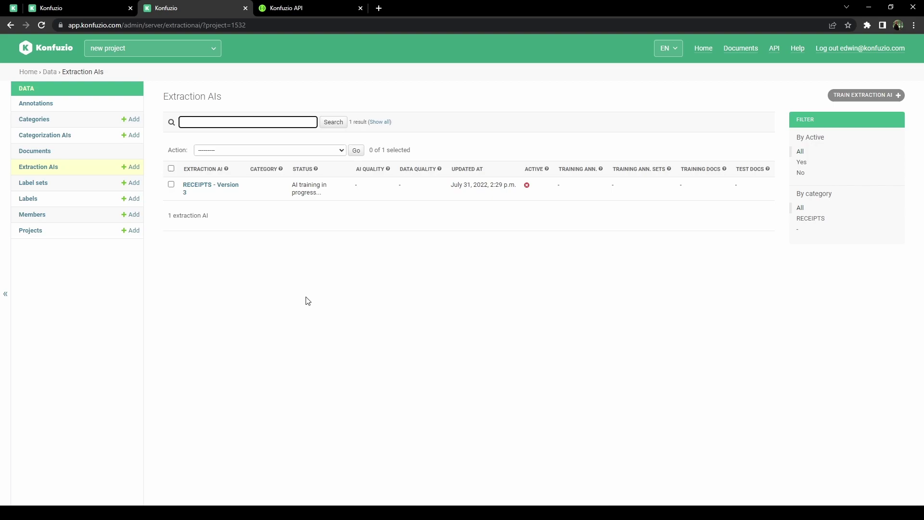
left_click_drag(290, 186, 322, 202)
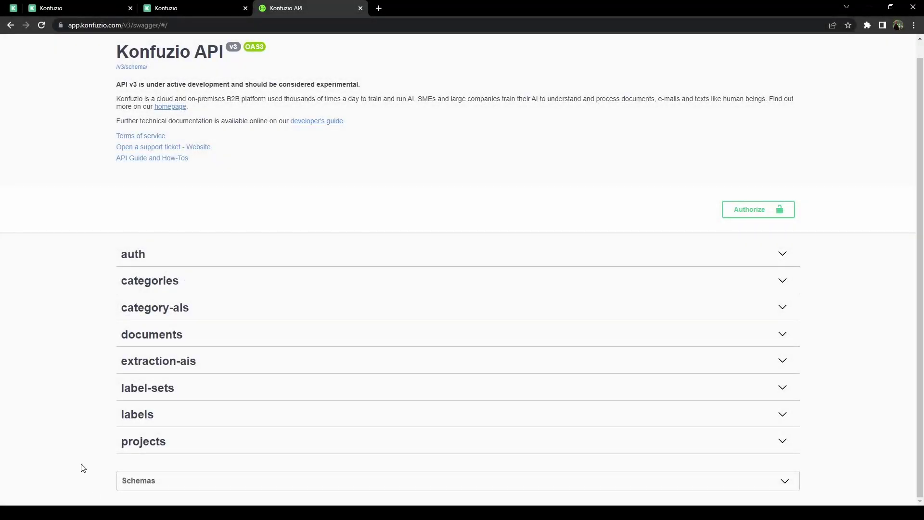
- Send 1036-receipt.jpg via POST /api/v3/documents/, getting status 201 and document 301960
left_click(162, 334)
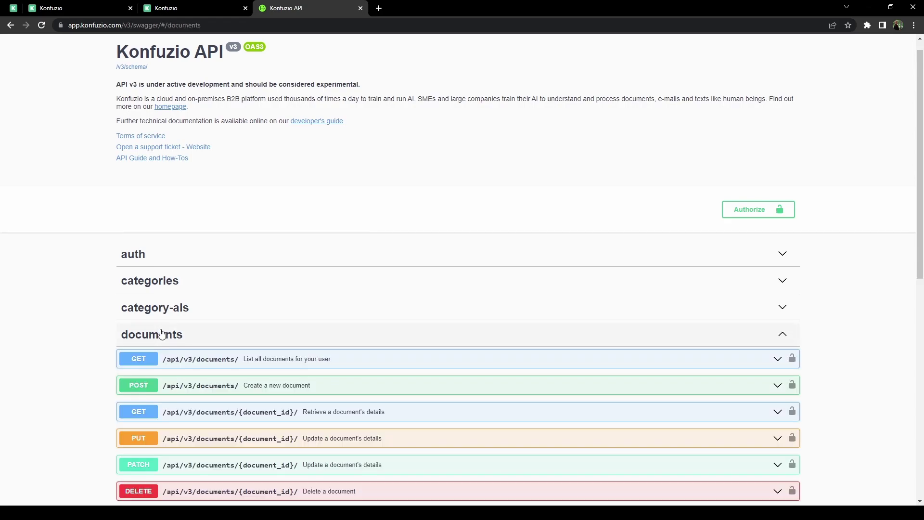
scroll(161, 334, "down", 2)
left_click(217, 291)
scroll(714, 254, "down", 2)
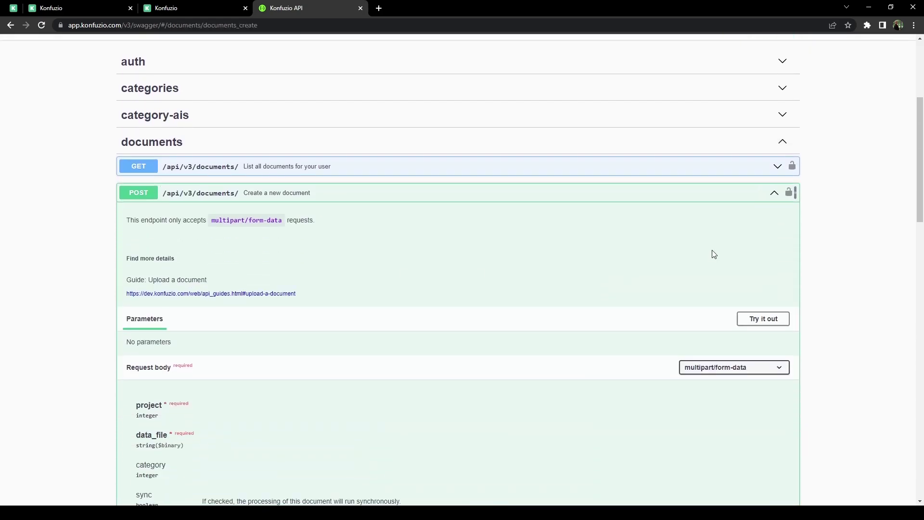
left_click(763, 319)
scroll(470, 305, "down", 4)
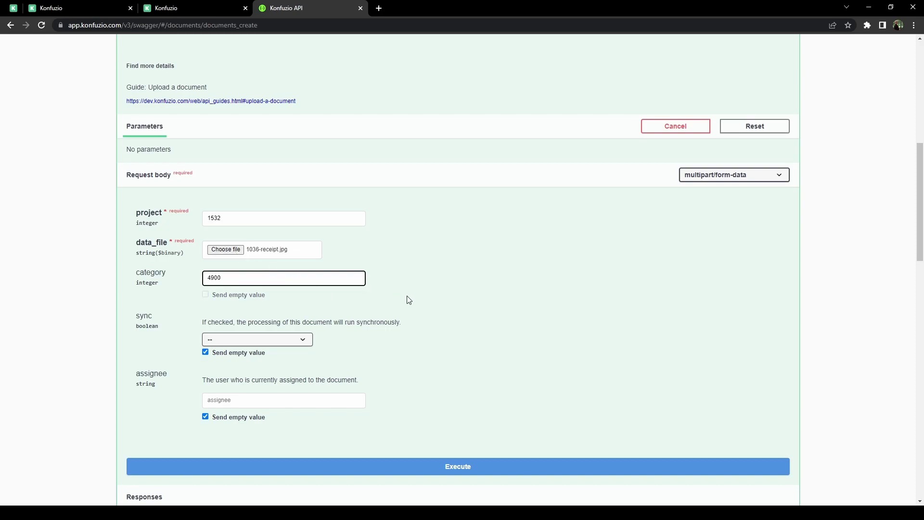
left_click(212, 466)
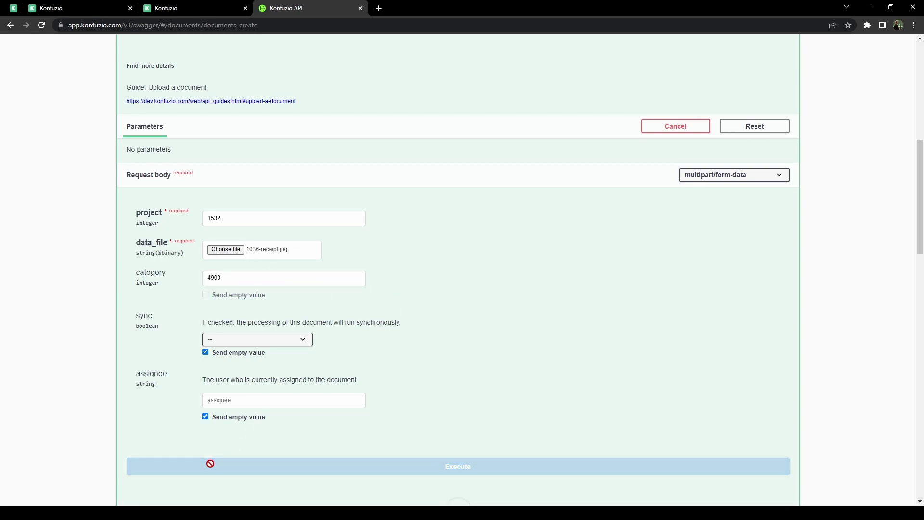
scroll(211, 463, "down", 9)
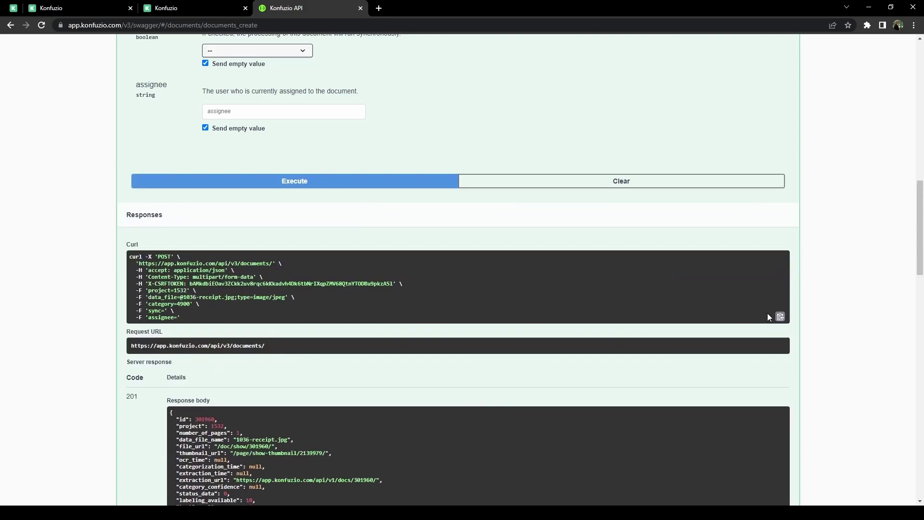
- Reload the Documents list and check 1036-receipt.jpg's row: Receipt Totals, 8 feedback required
left_click(193, 8)
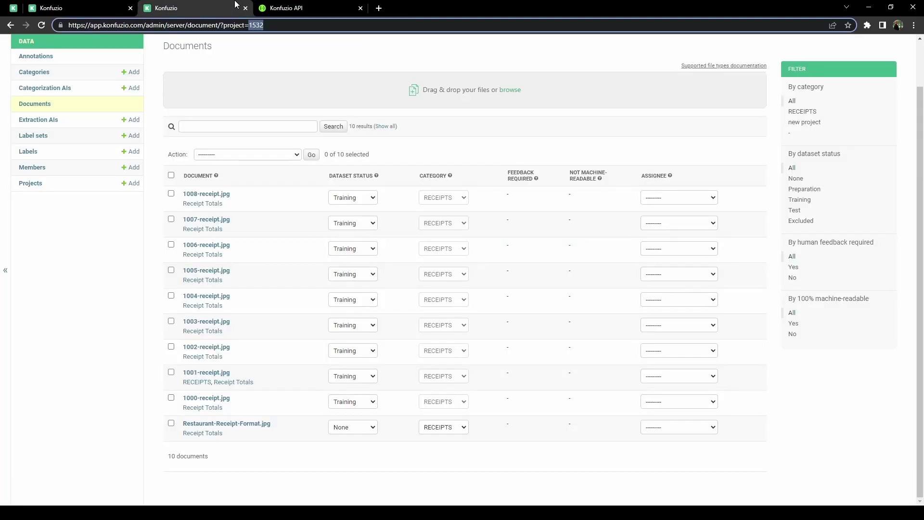
left_click(42, 27)
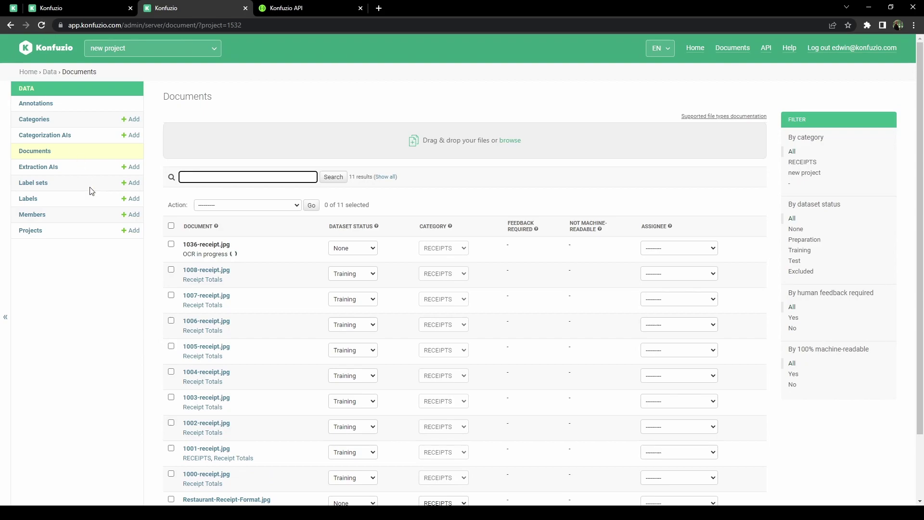
scroll(91, 191, "down", 1)
left_click_drag(246, 206, 182, 197)
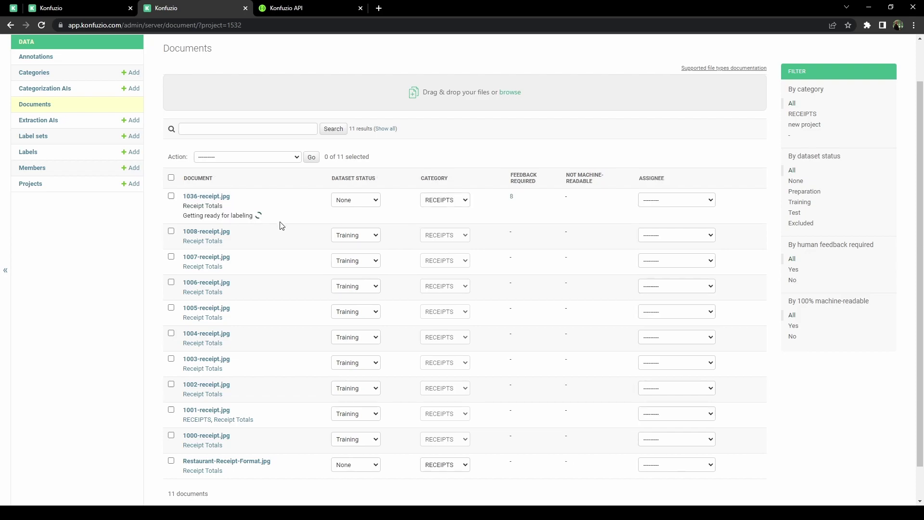
left_click_drag(282, 226, 182, 209)
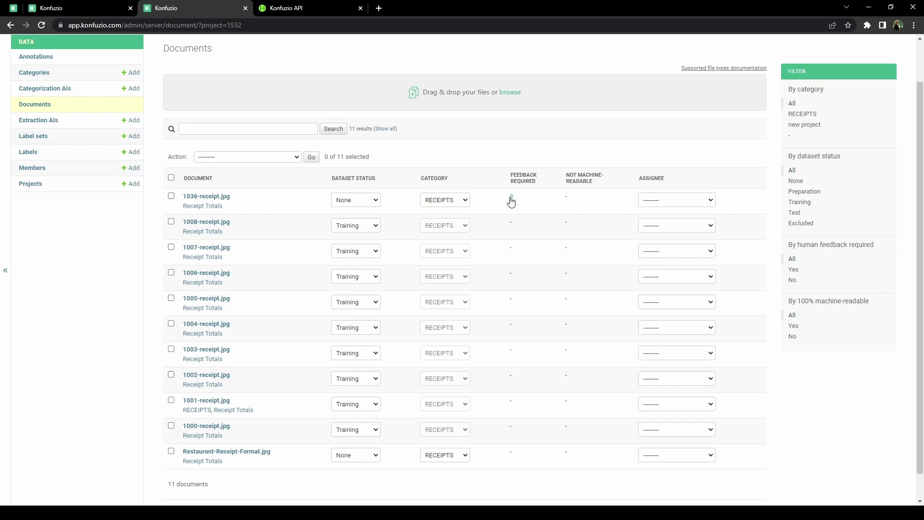
- Fetch document 301960 through GET /api/v3/documents/{document_id}/
key("ctrl+Tab")
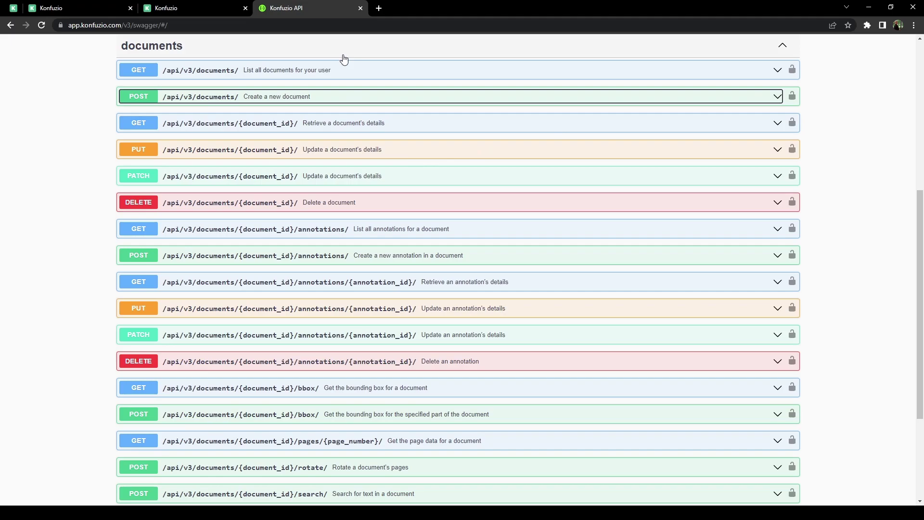
left_click(276, 123)
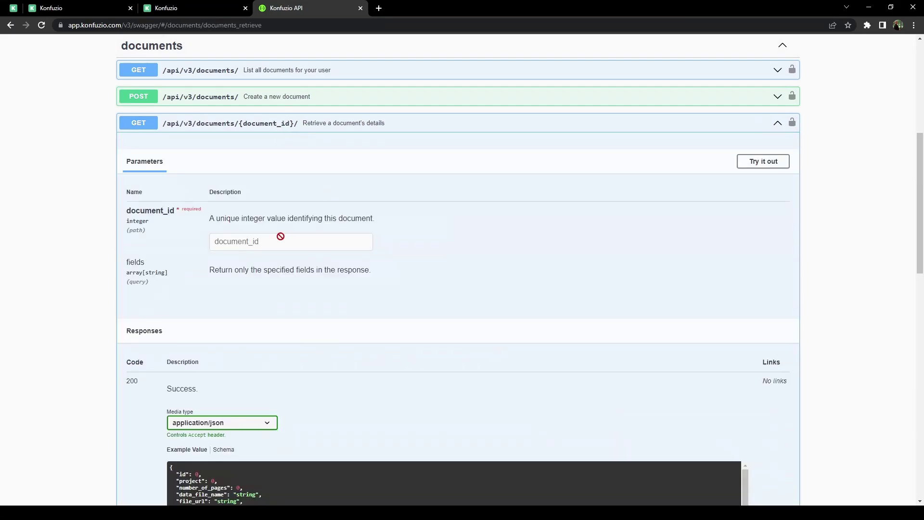
left_click(763, 161)
left_click(308, 241)
type("301960")
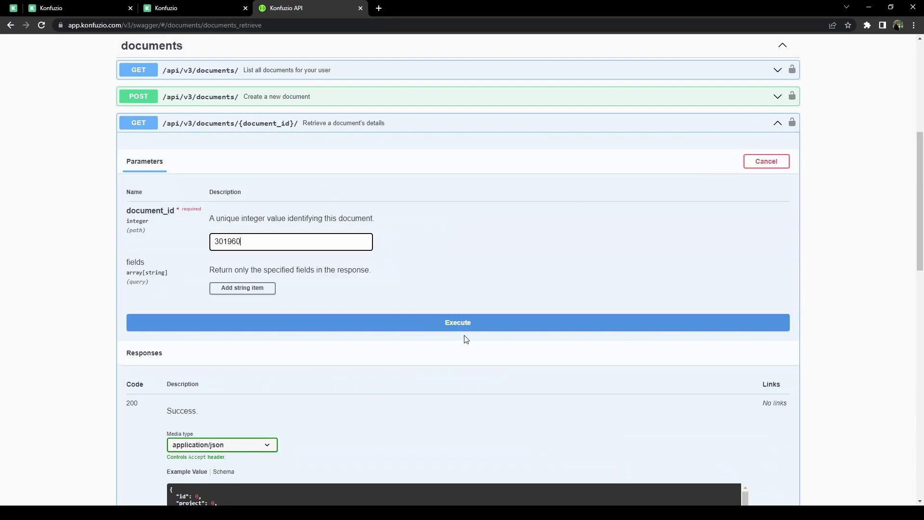
left_click(471, 329)
scroll(470, 326, "down", 6)
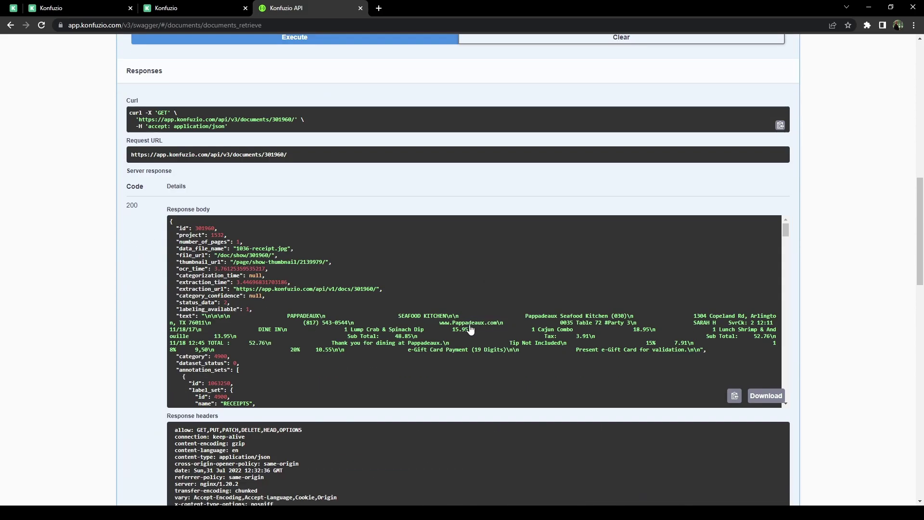
scroll(269, 382, "down", 3)
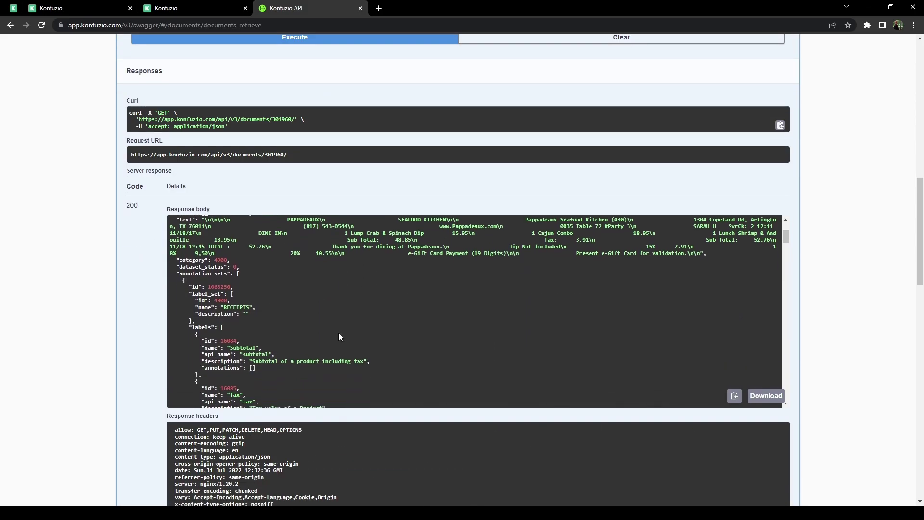
- Search the response for 'bbox' and review annotations like Subtotal 18.95 with their coordinates
key("ctrl+f")
type("bbox")
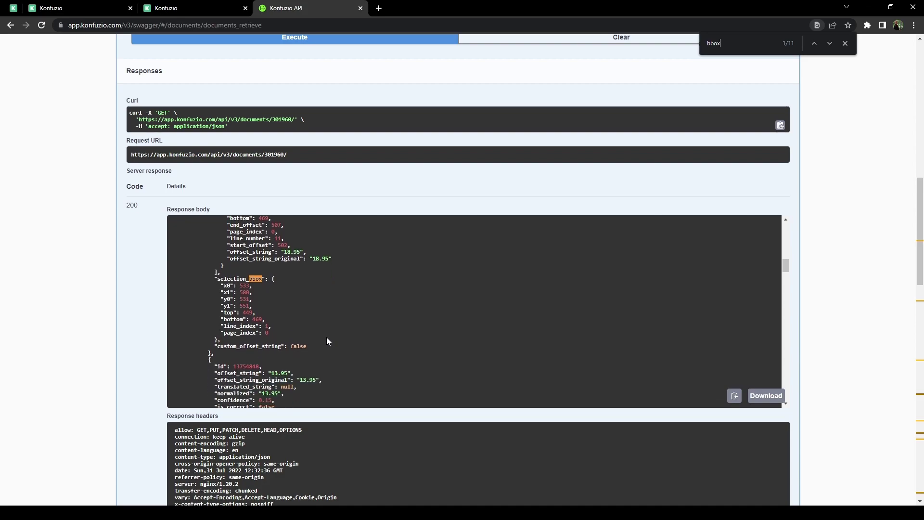
scroll(323, 336, "down", 1)
mouse_move(222, 407)
left_mouse_down()
mouse_move(218, 288)
mouse_move(231, 407)
left_mouse_up()
scroll(235, 333, "up", 1)
scroll(235, 333, "up", 3)
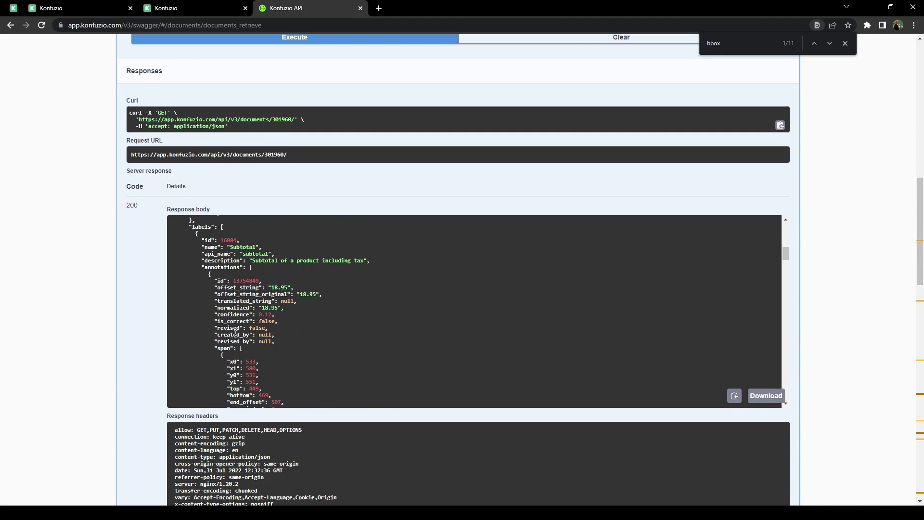
scroll(291, 309, "down", 5)
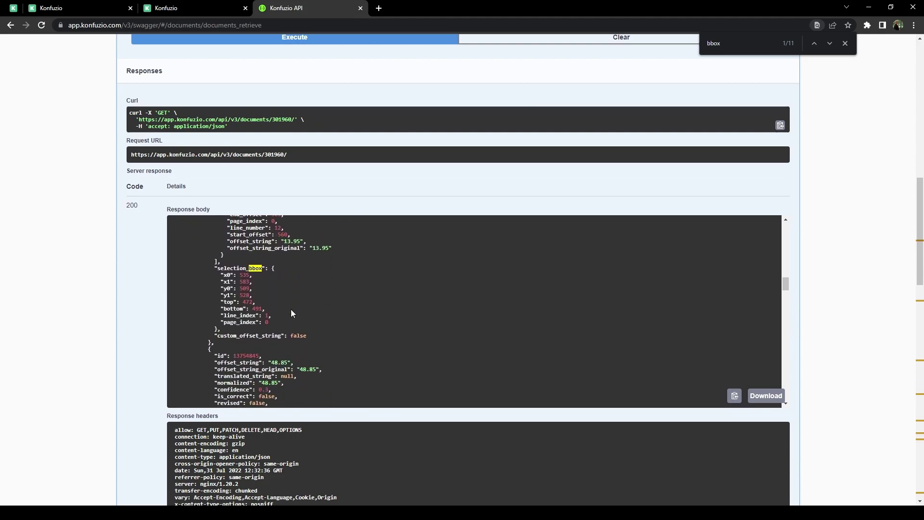
scroll(291, 309, "down", 7)
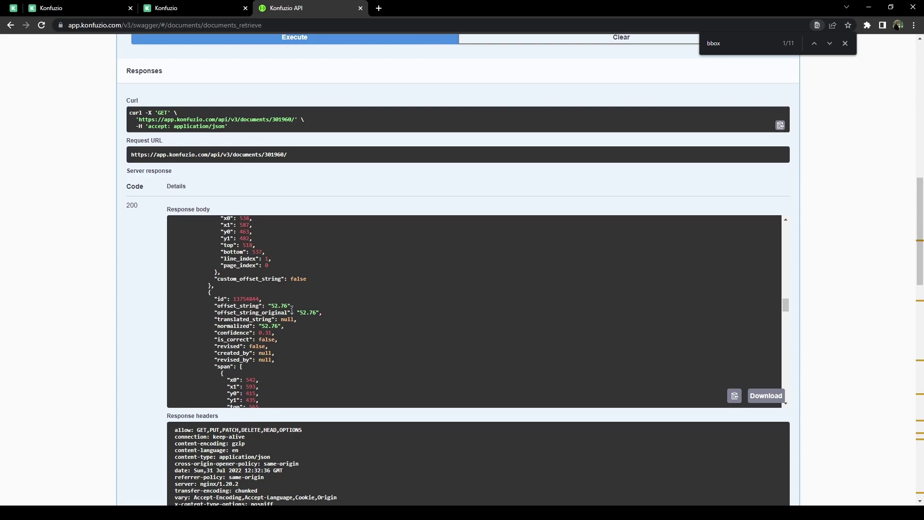
scroll(291, 309, "down", 10)
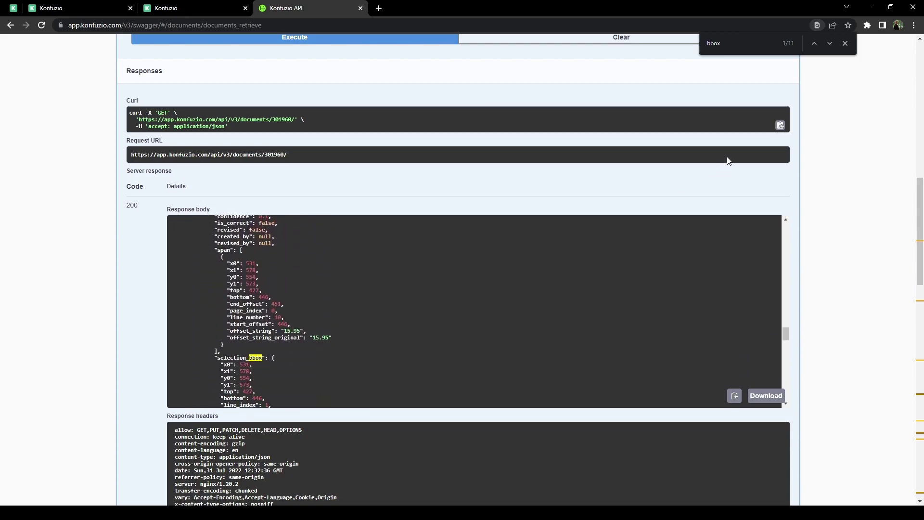
scroll(728, 161, "up", 6)
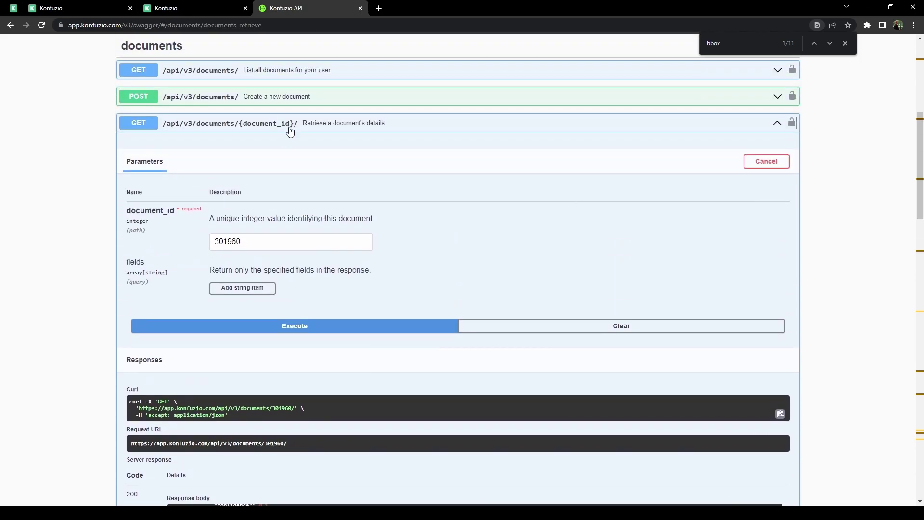